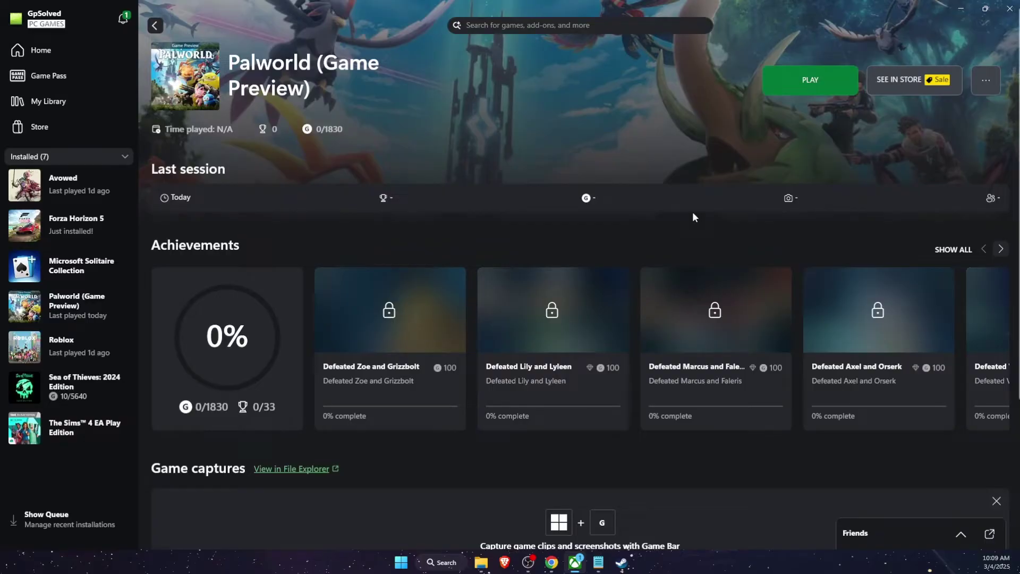
Step: Open Counter-Strike 2's install folder from its Steam Installed Files properties, then close that folder window
click(622, 562)
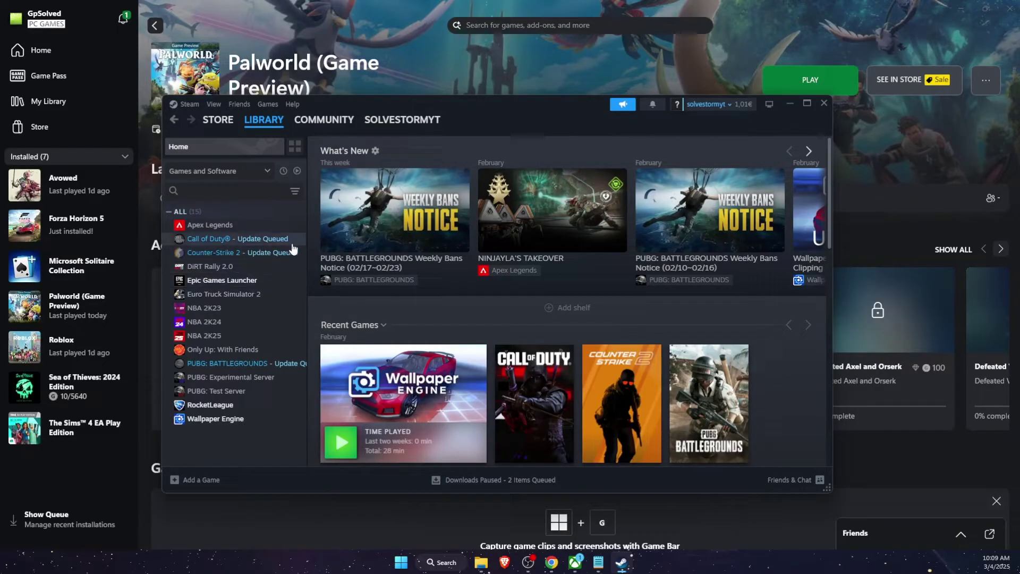
right_click(276, 255)
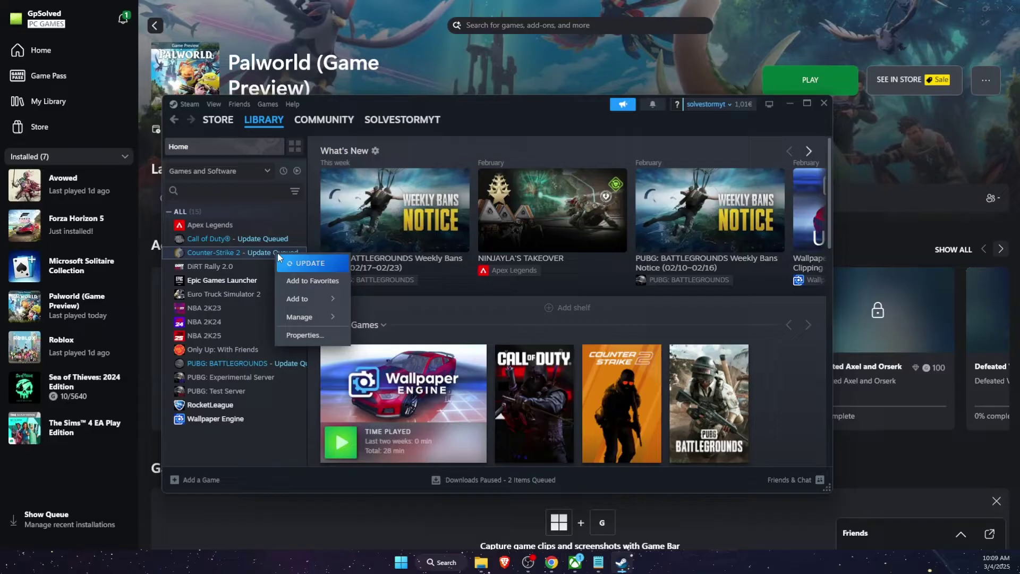
click(311, 337)
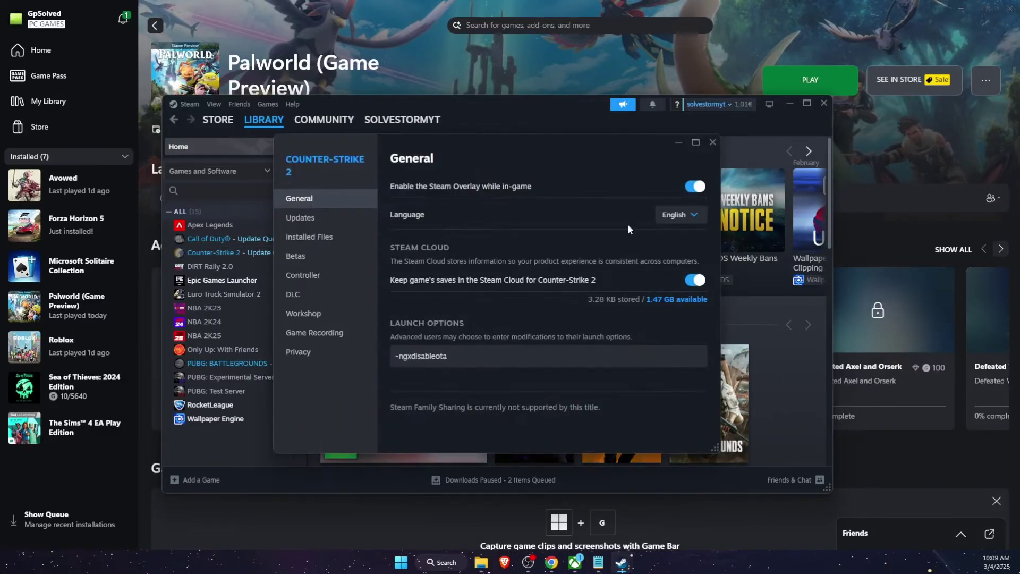
click(336, 240)
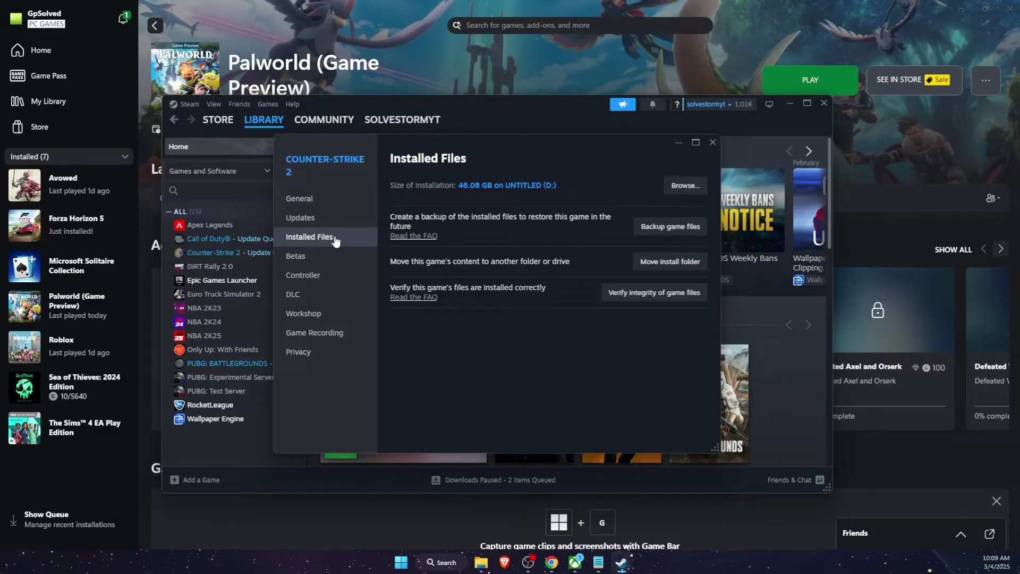
click(687, 186)
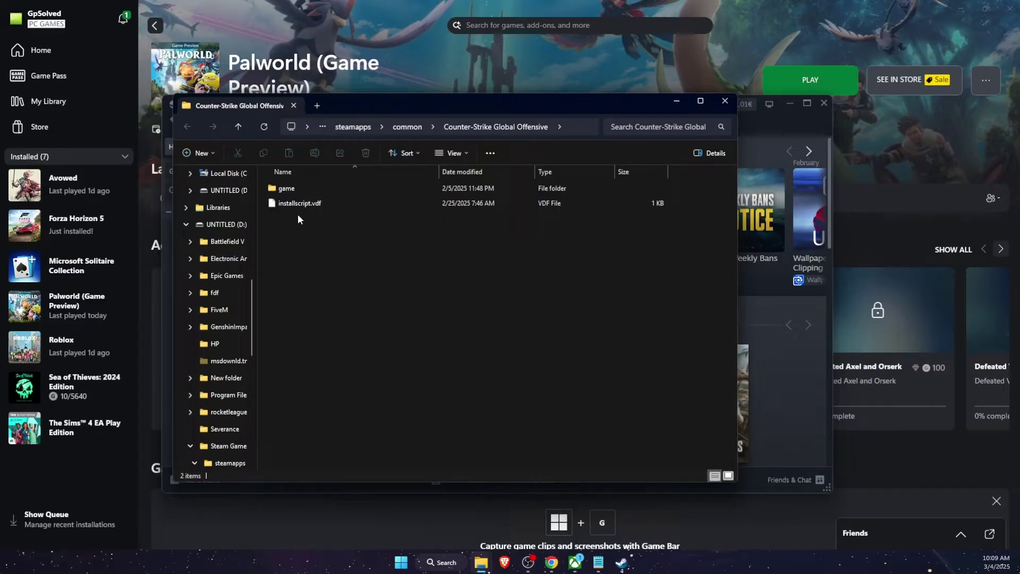
click(725, 101)
Step: Close the Counter-Strike 2 properties, minimize Steam, and browse Palworld's install folder from Xbox app's Manage Files
click(713, 143)
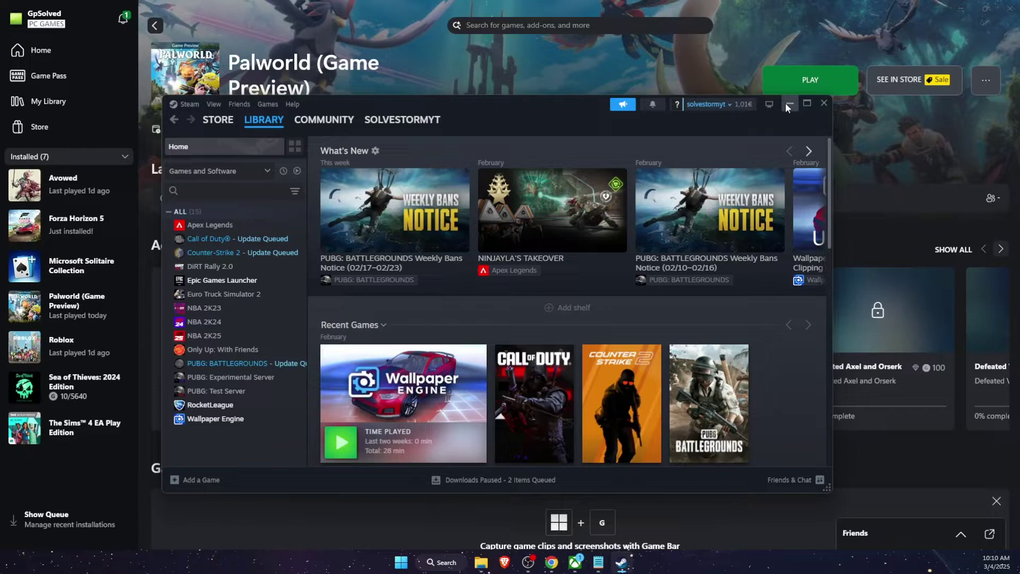
click(790, 103)
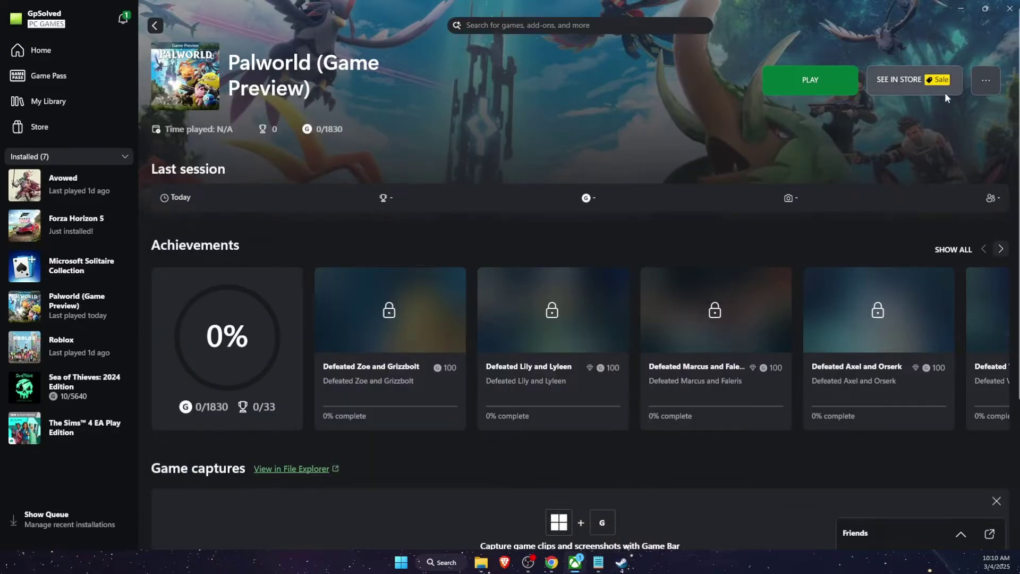
click(984, 83)
click(955, 136)
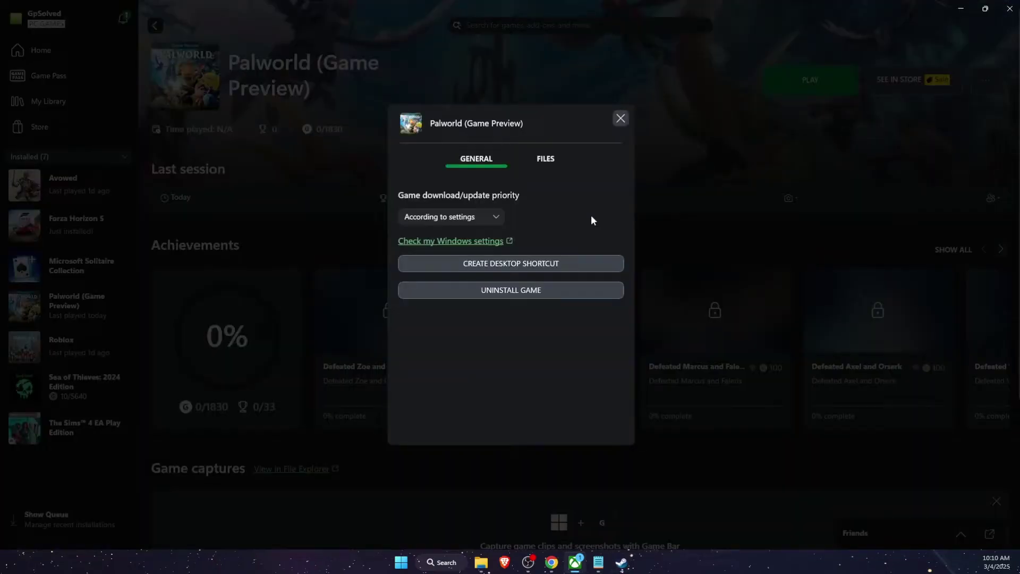
click(556, 163)
click(565, 235)
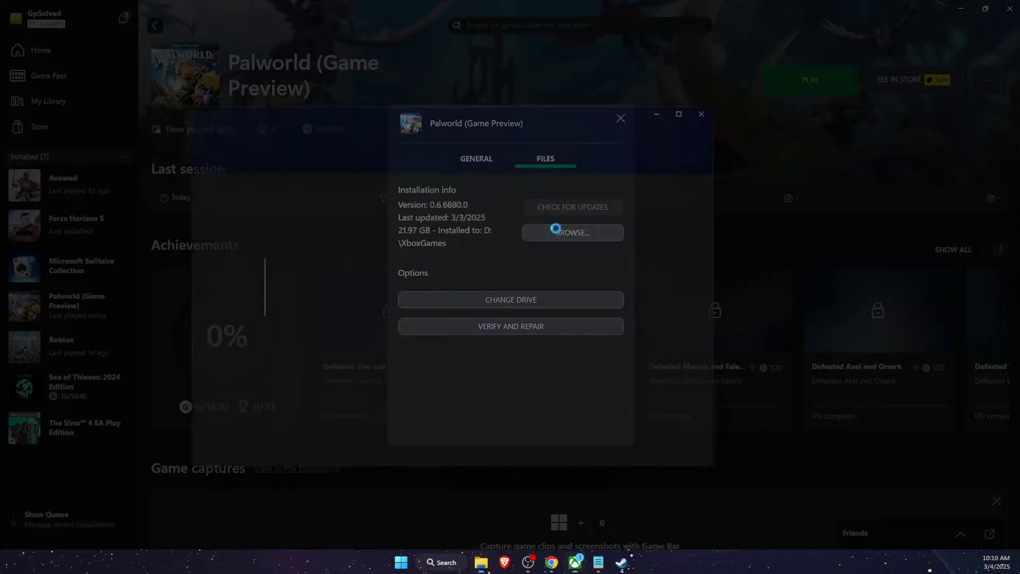
Step: Navigate into Palworld\Content\Pal\Binaries\WinGDK in File Explorer
double_click(316, 217)
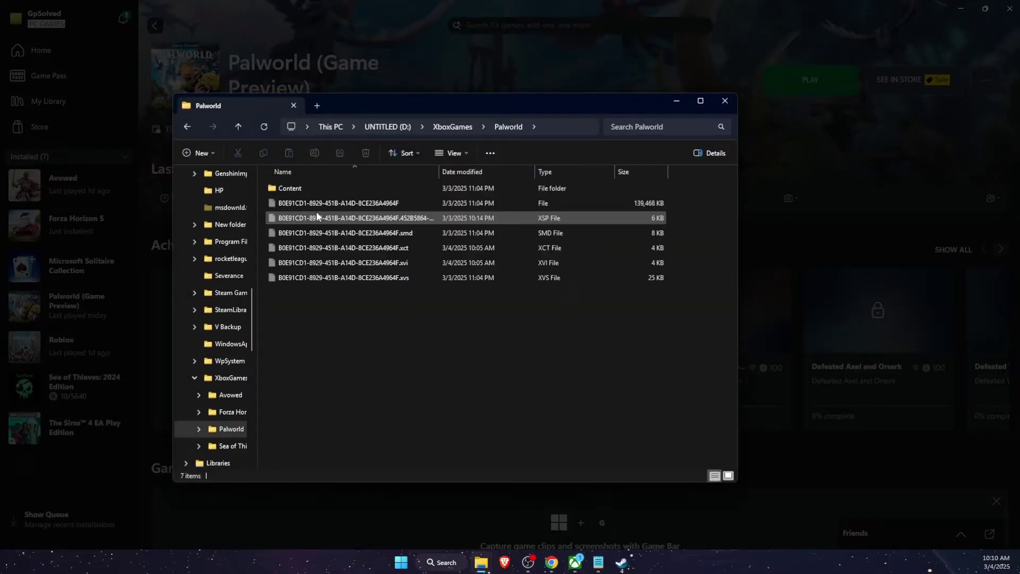
double_click(296, 191)
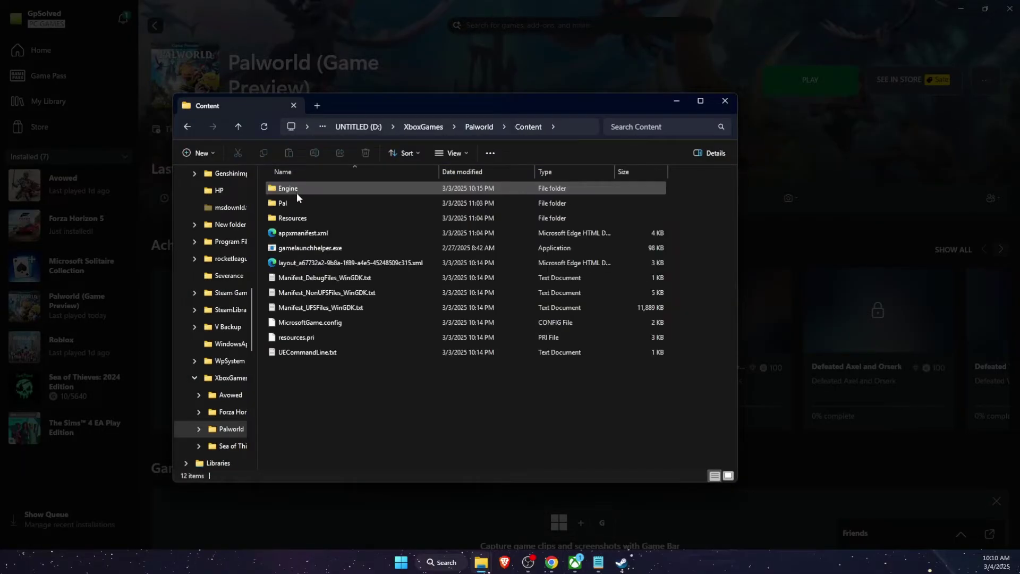
double_click(298, 205)
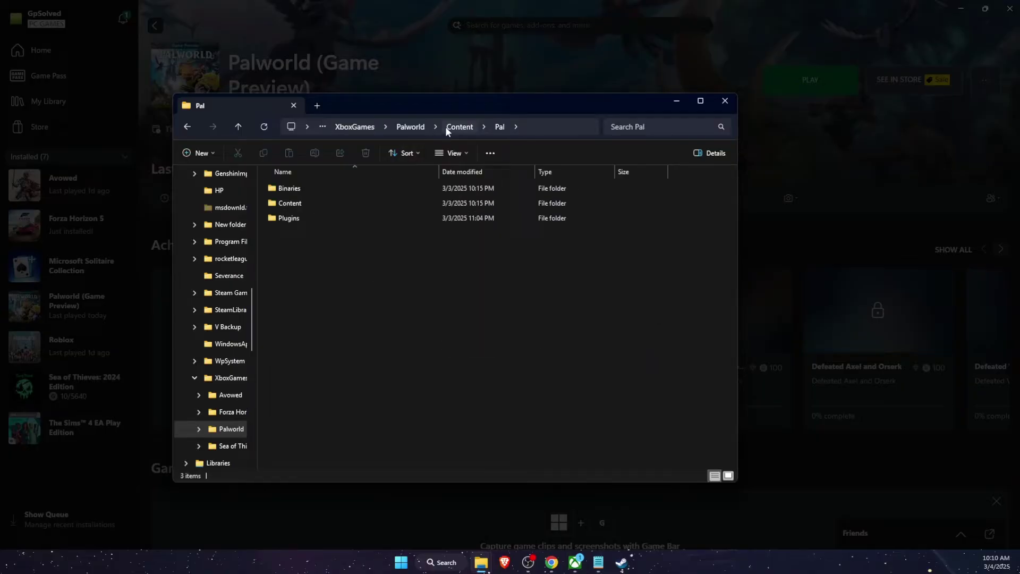
click(449, 128)
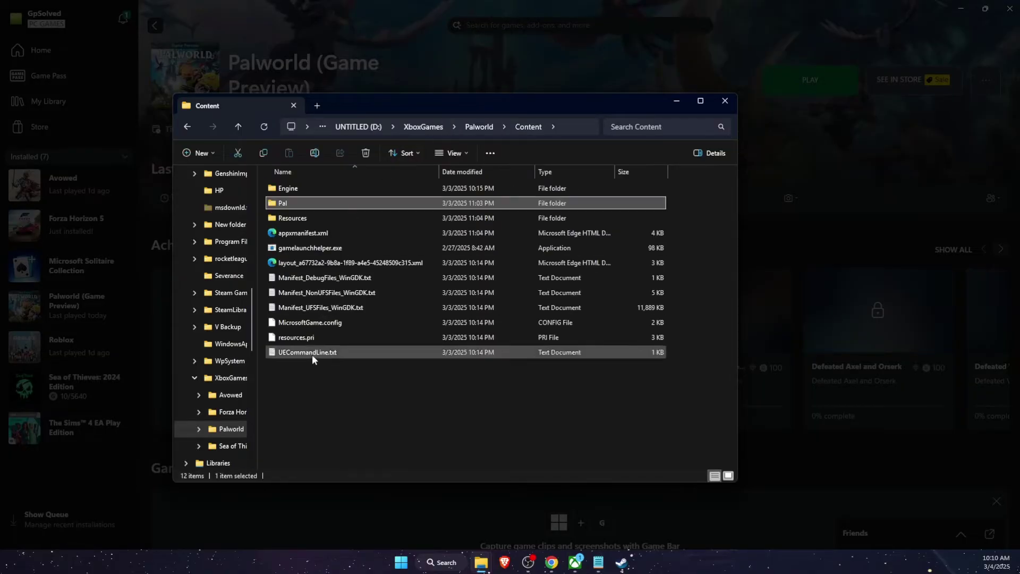
double_click(294, 201)
double_click(296, 187)
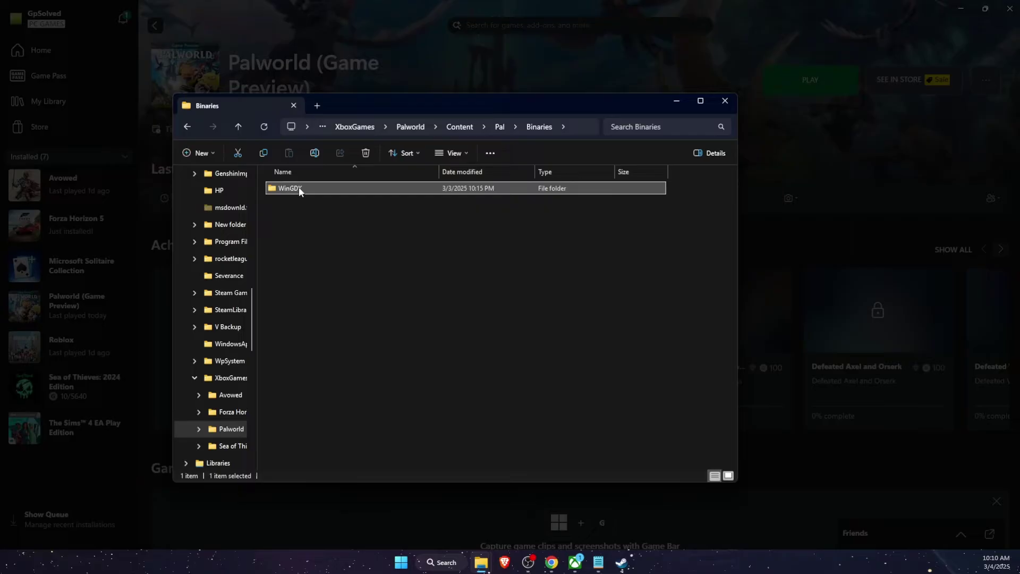
double_click(298, 187)
Step: Set Palworld-WinGDK-Shipping.exe to run as administrator in its Compatibility properties and confirm
click(343, 222)
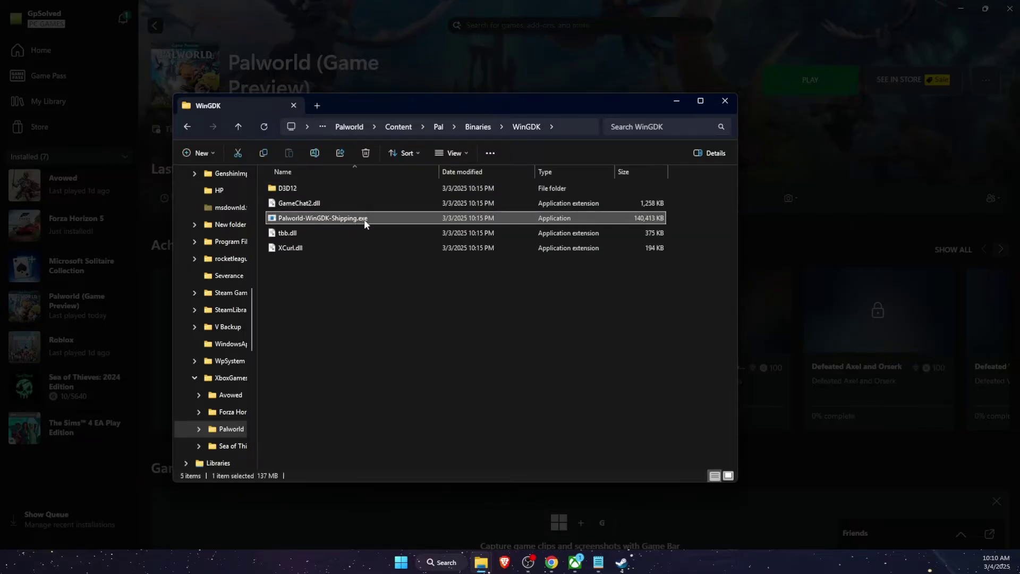
right_click(410, 218)
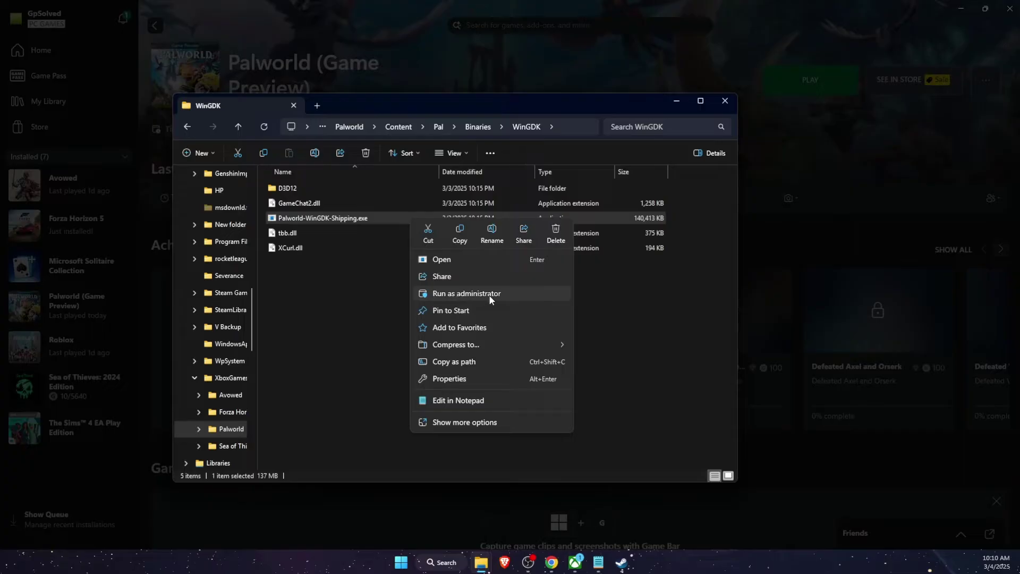
click(457, 378)
click(237, 212)
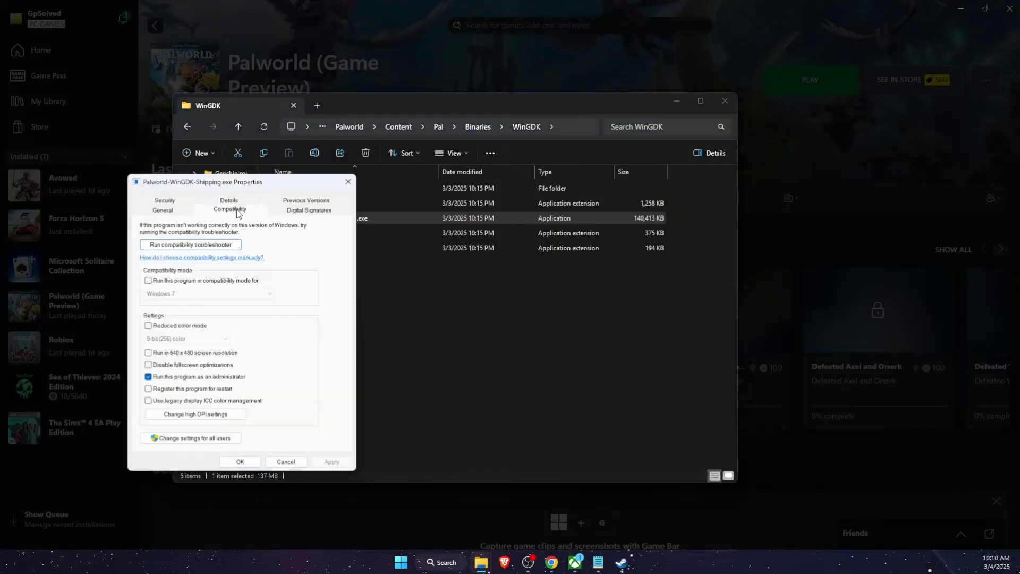
drag(239, 182, 337, 176)
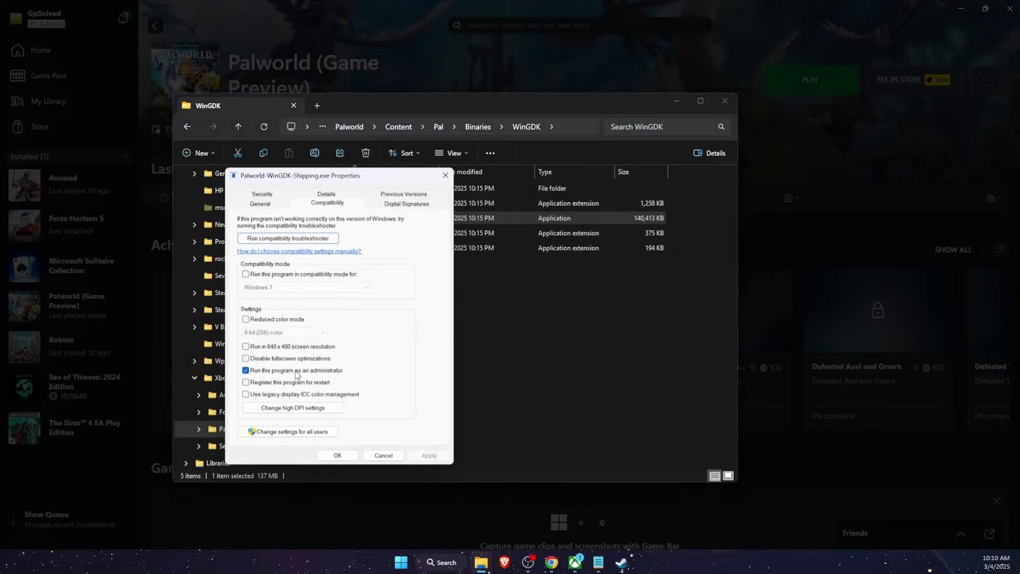
click(247, 371)
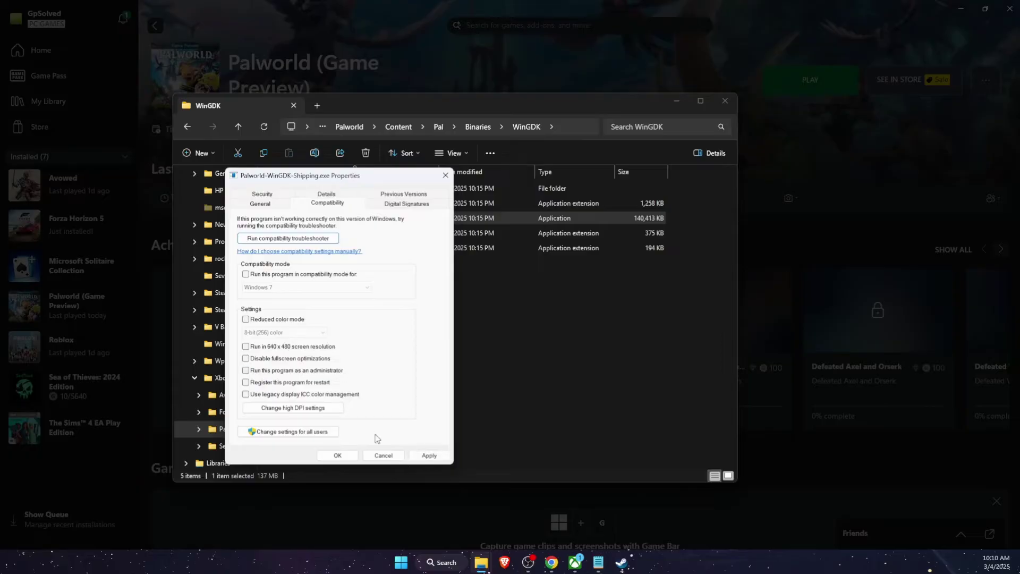
click(256, 371)
key(Return)
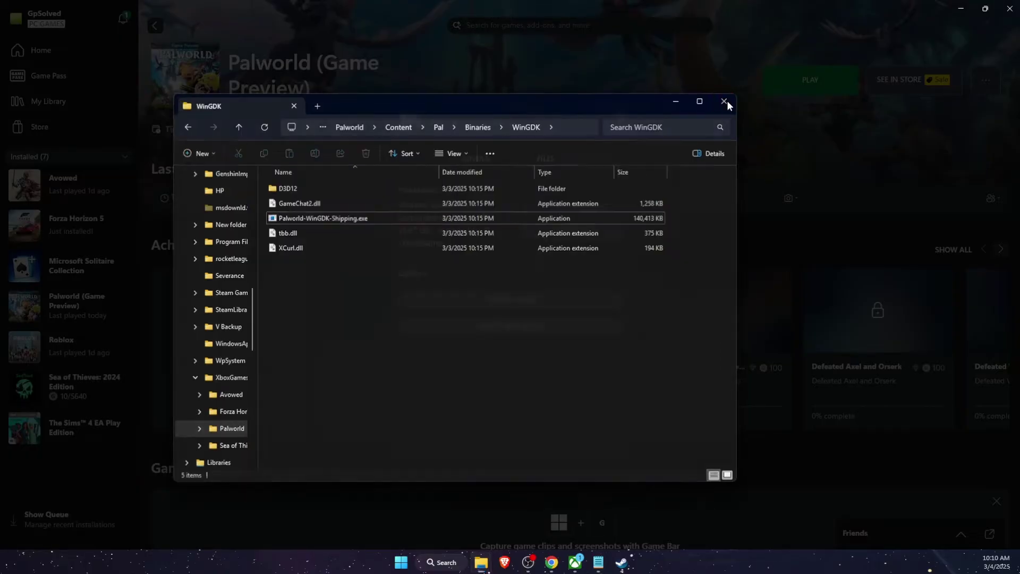
Step: Close the WinGDK folder, hide the Xbox app, and launch Settings from Windows search
click(726, 101)
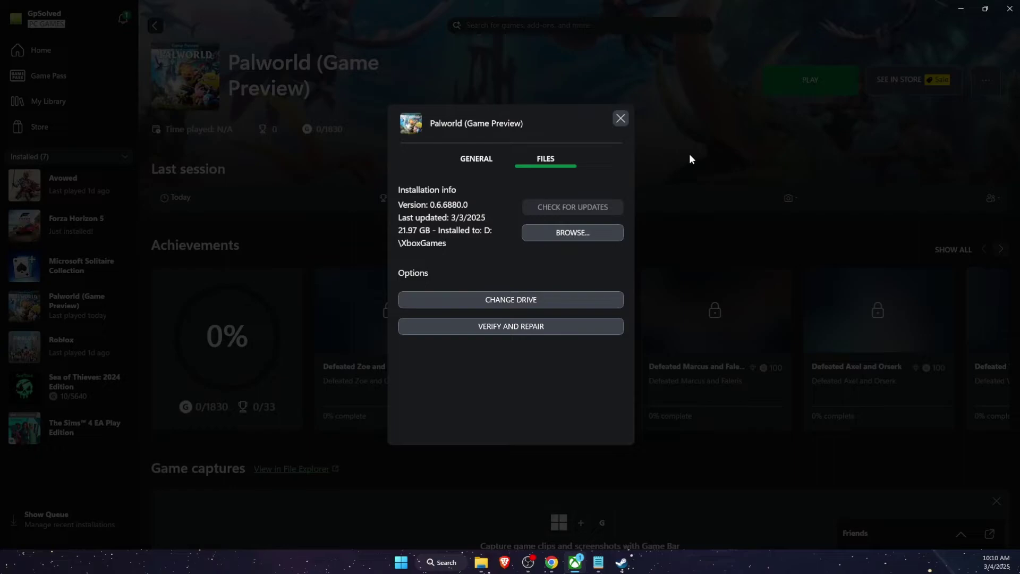
click(955, 9)
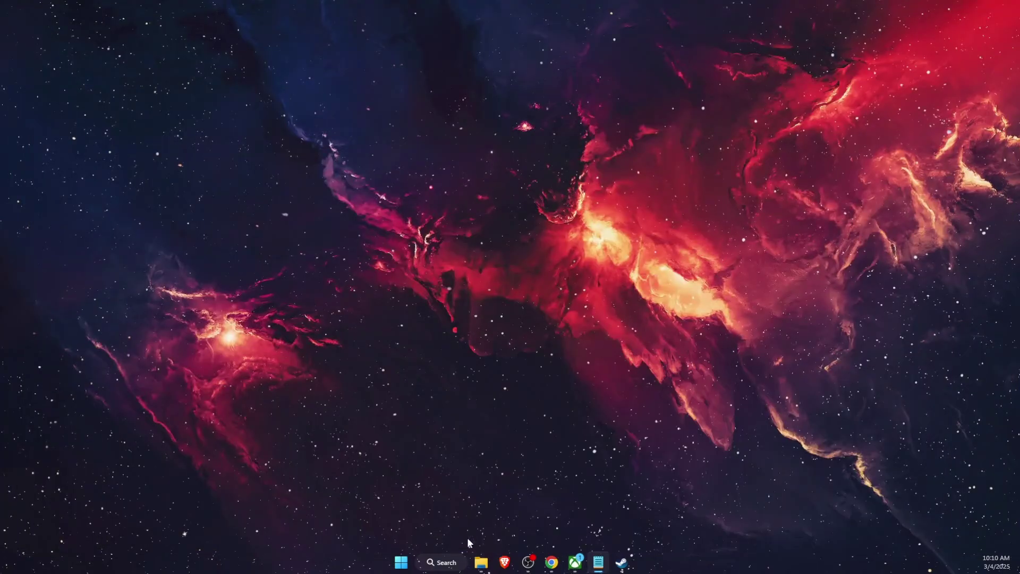
click(432, 565)
text(settings)
key(Return)
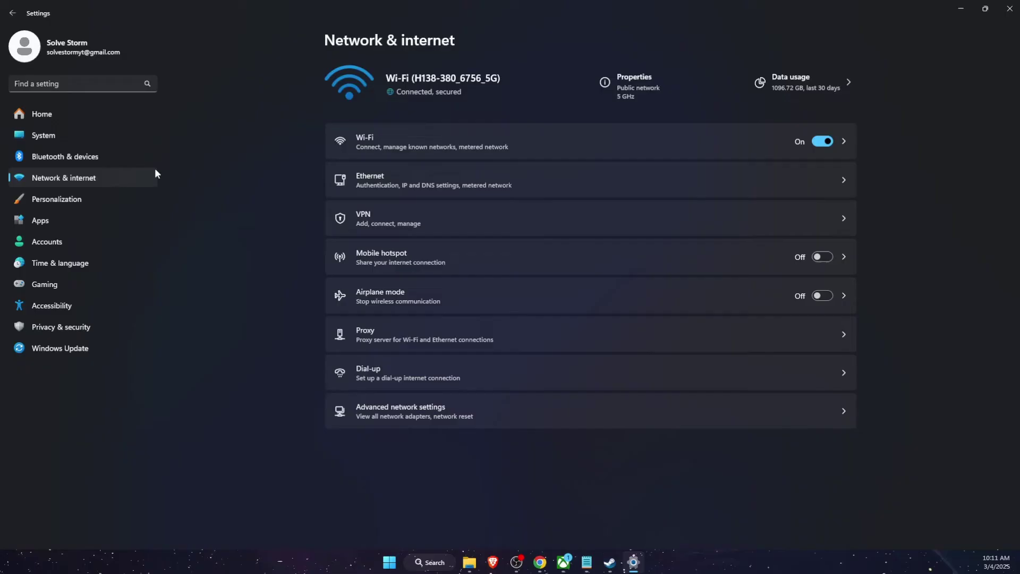
Step: Open the Wi-Fi adapter's Properties from Advanced network settings
click(525, 402)
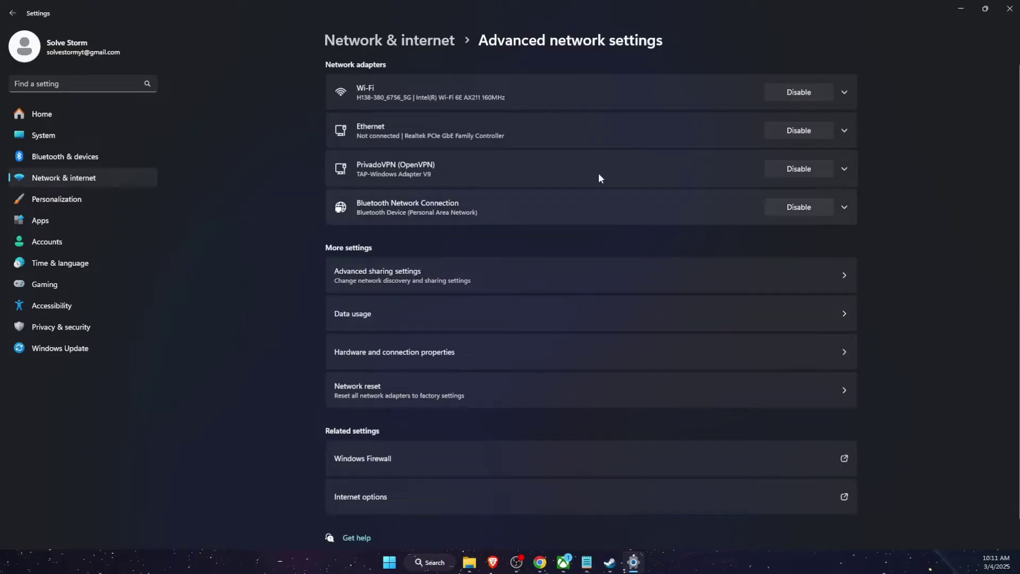
click(850, 90)
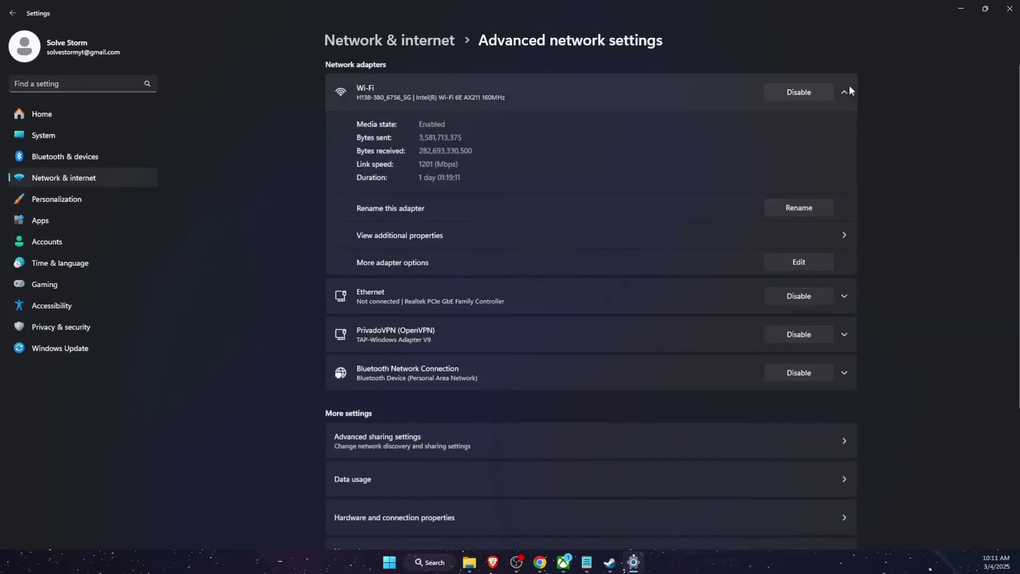
click(791, 268)
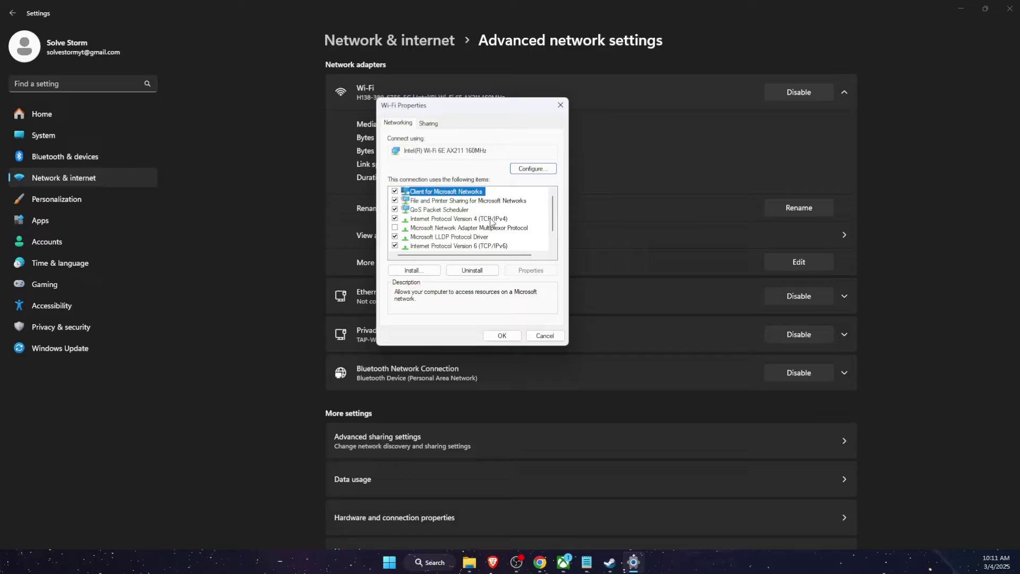
Step: Open the Wi-Fi IPv4 properties, switch to manual DNS servers, and start entering 8.8.8.8
click(491, 222)
double_click(486, 222)
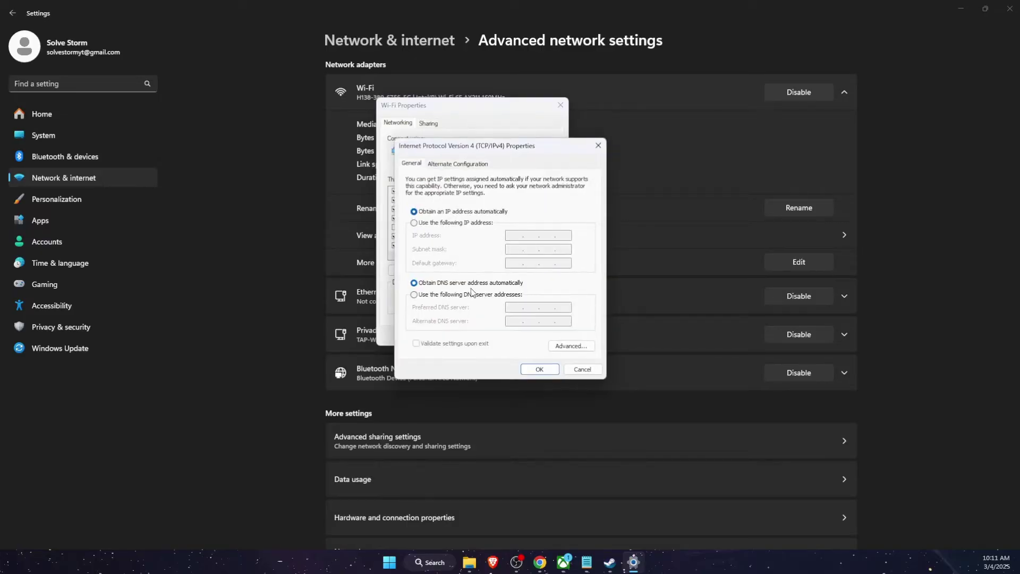
click(427, 297)
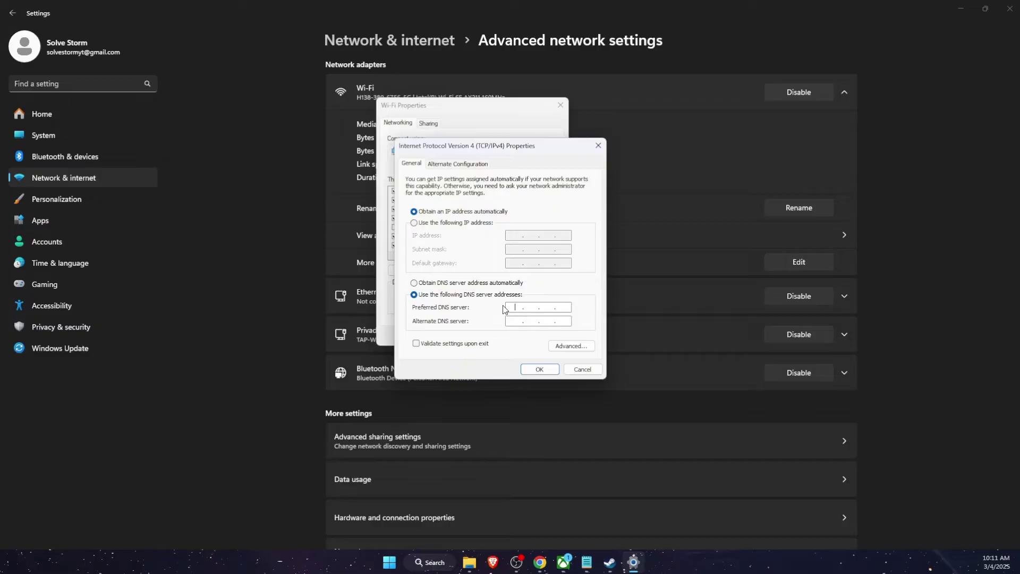
text(8.8.8)
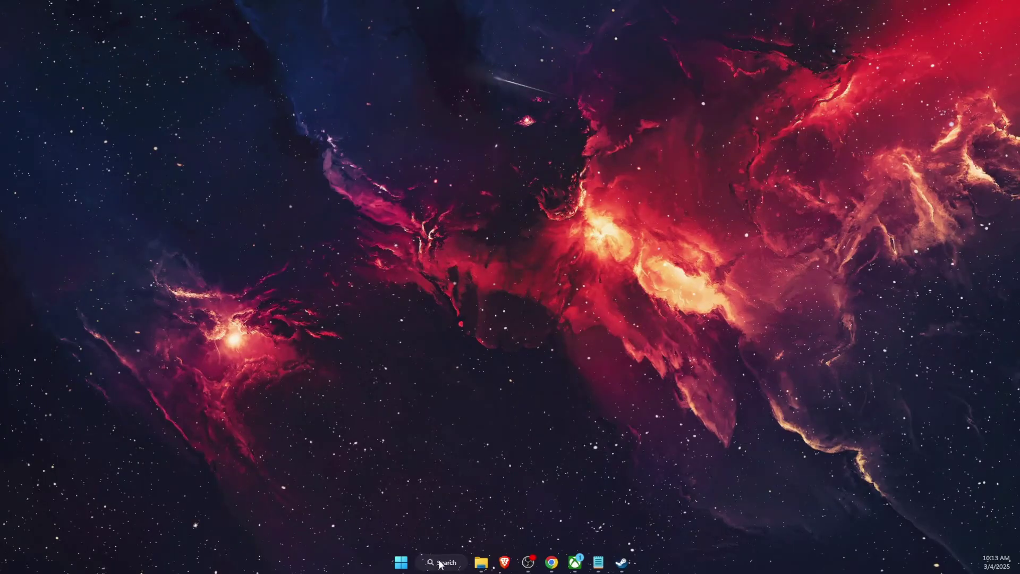
Step: Open the %localappdata% folder through the Run dialog
click(440, 565)
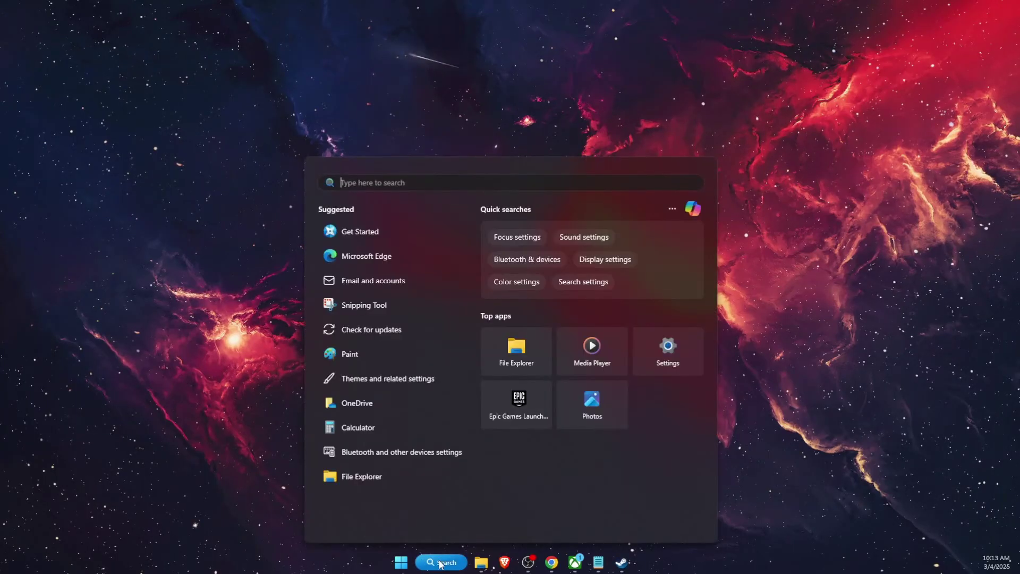
text(run)
key(Return)
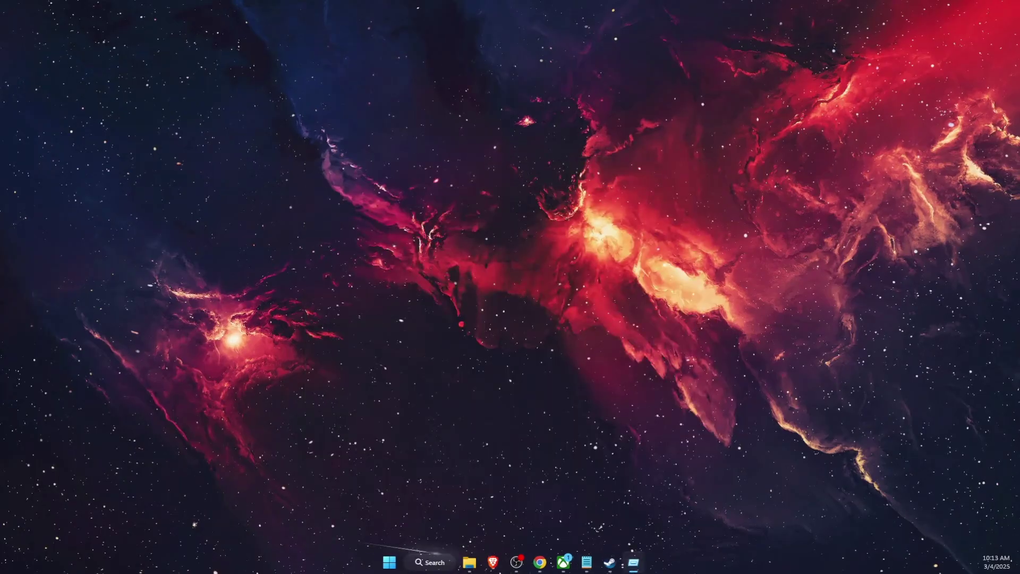
click(407, 317)
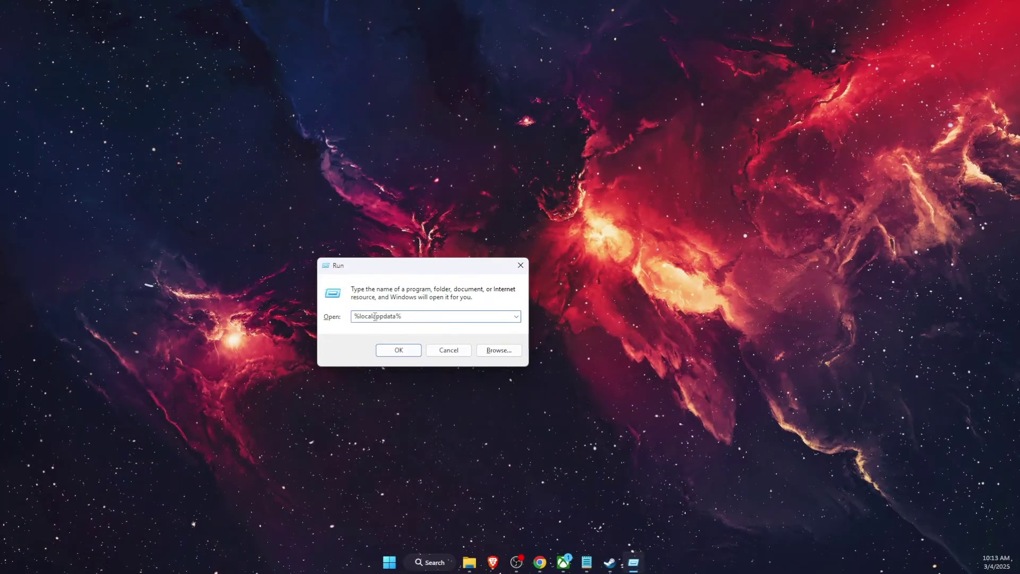
click(403, 351)
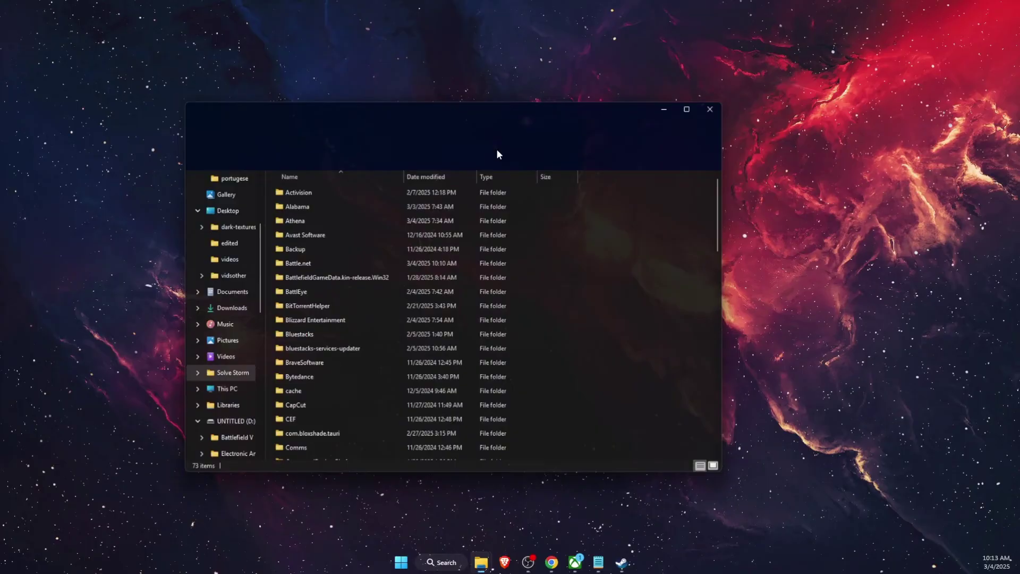
Step: Navigate to Pal\Saved\Config\WinGDK and select PalWorldSettings.ini
scroll(378, 302, down, 10)
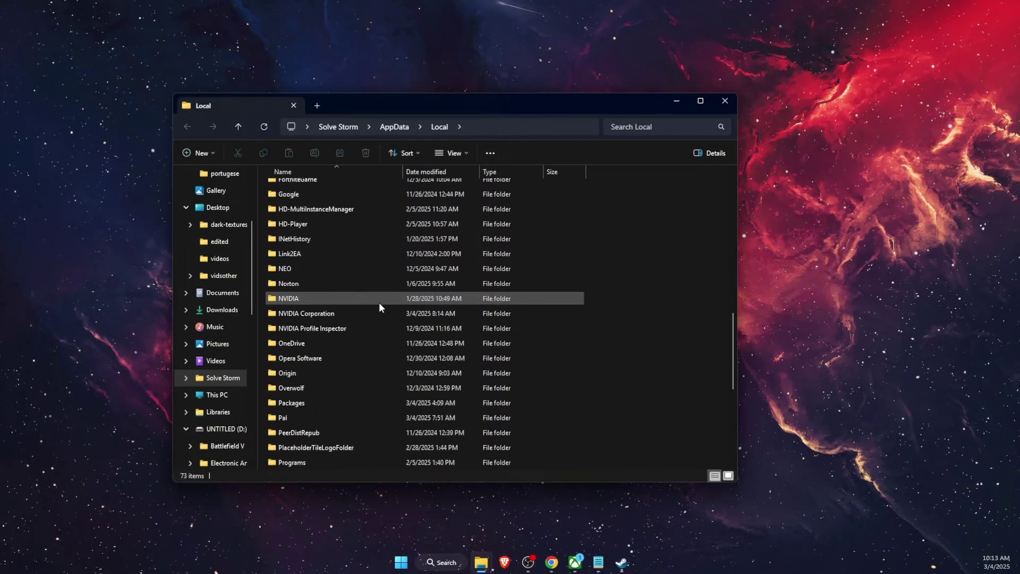
scroll(379, 307, down, 2)
double_click(312, 329)
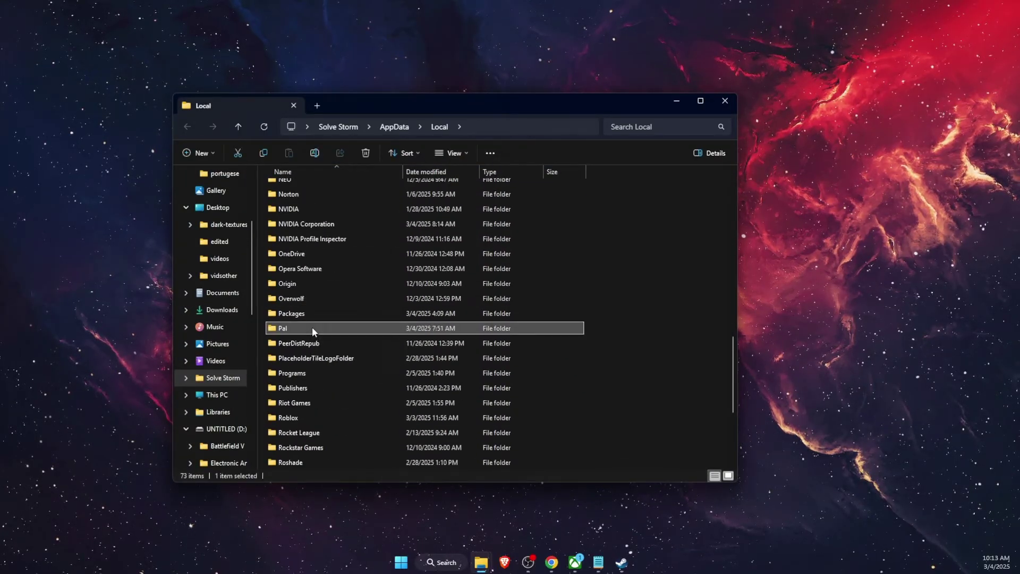
click(314, 188)
double_click(315, 189)
double_click(306, 188)
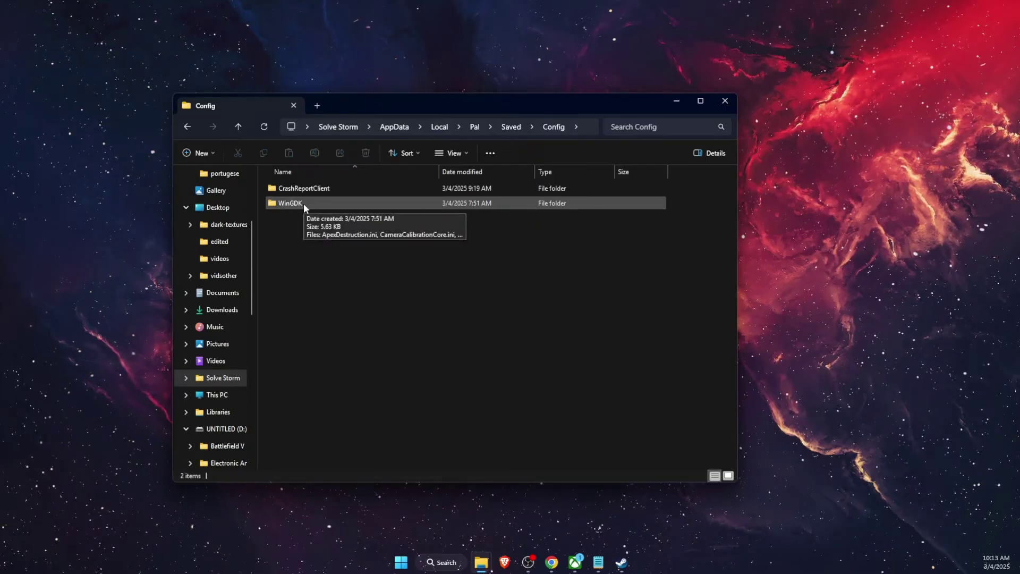
double_click(304, 205)
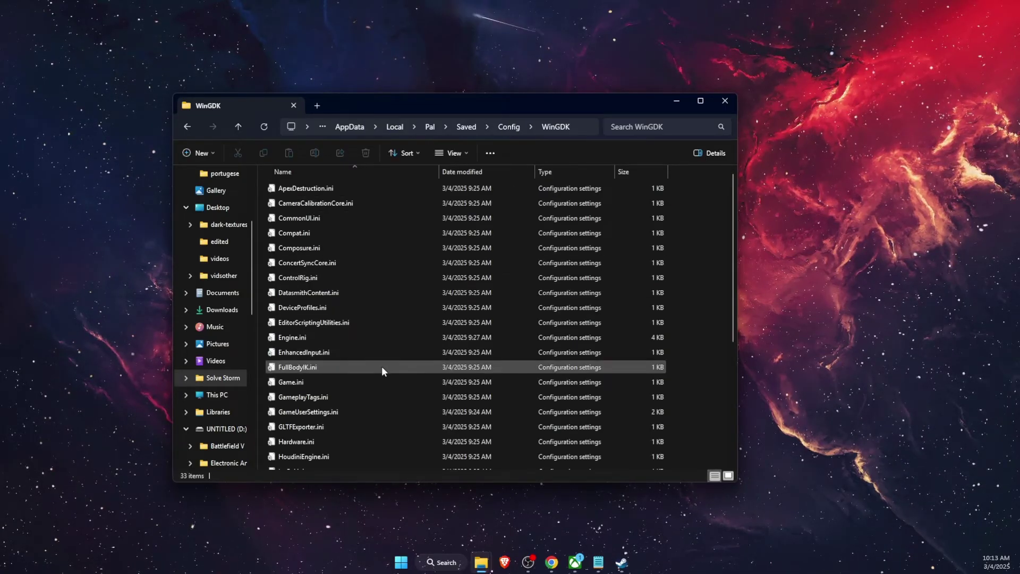
scroll(310, 356, down, 5)
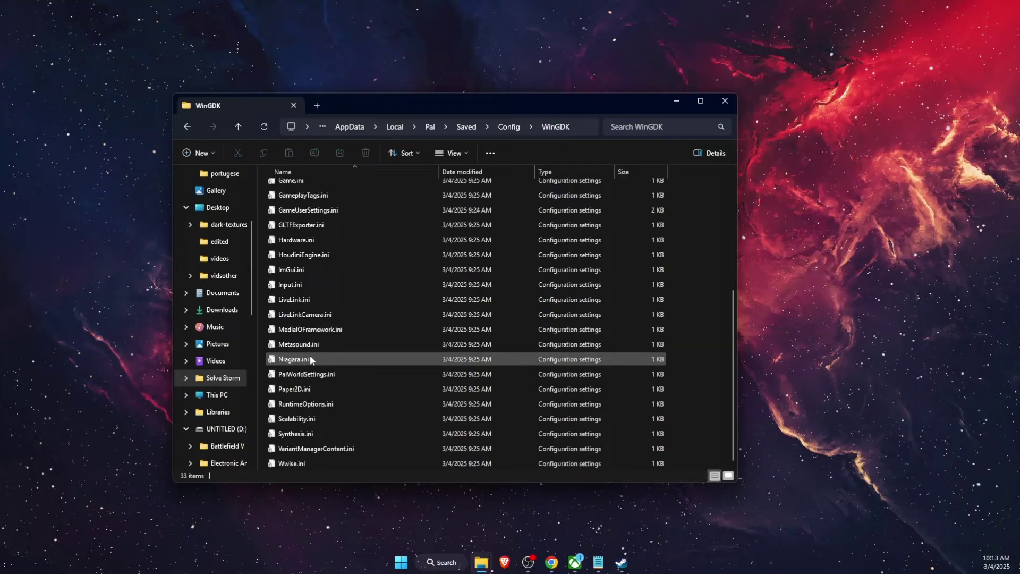
click(312, 374)
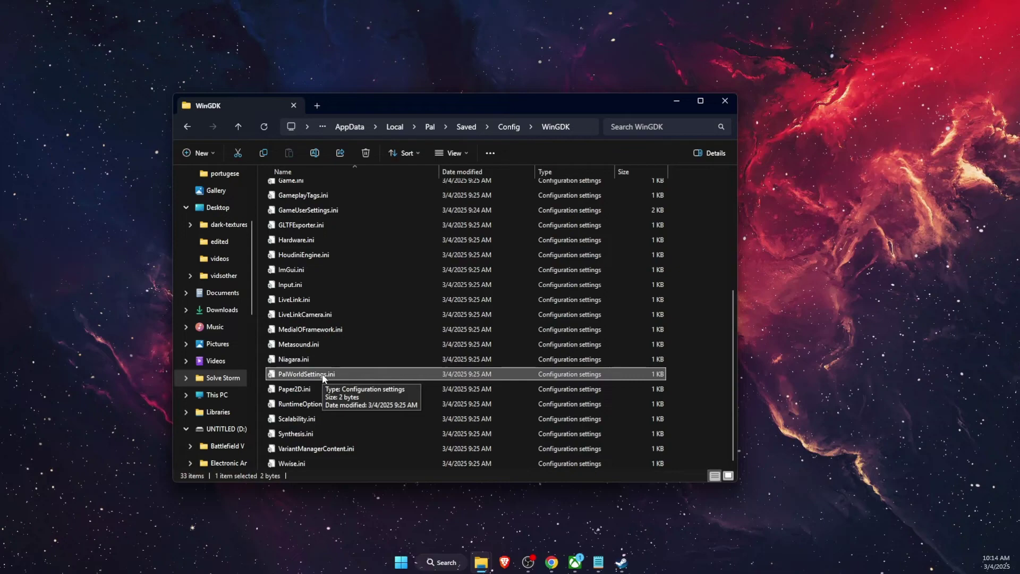
Step: Open PalWorldSettings.ini in Notepad and paste the line bIsMultiplay=true
right_click(416, 375)
click(468, 365)
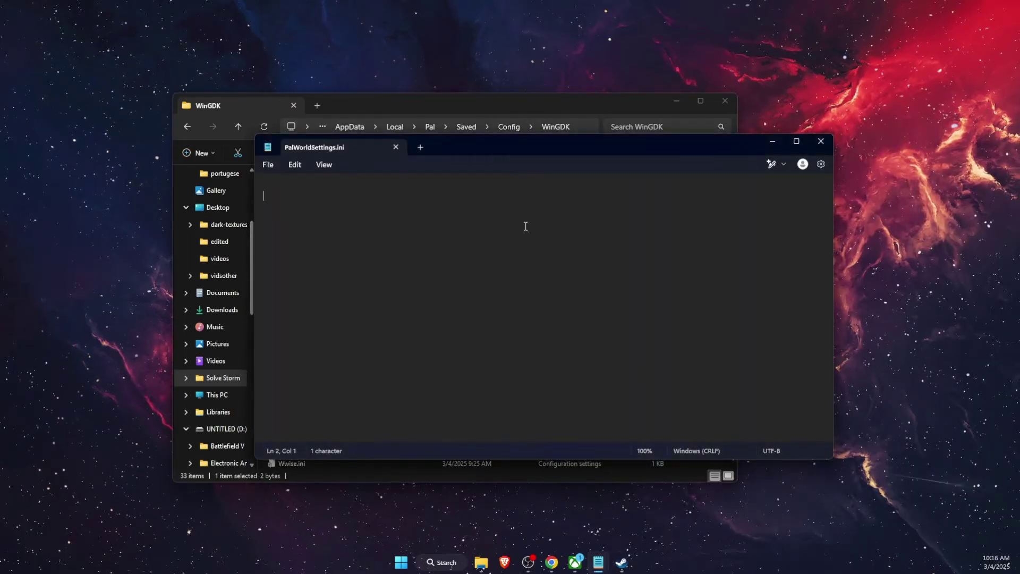
text("bIsMultiplay=true")
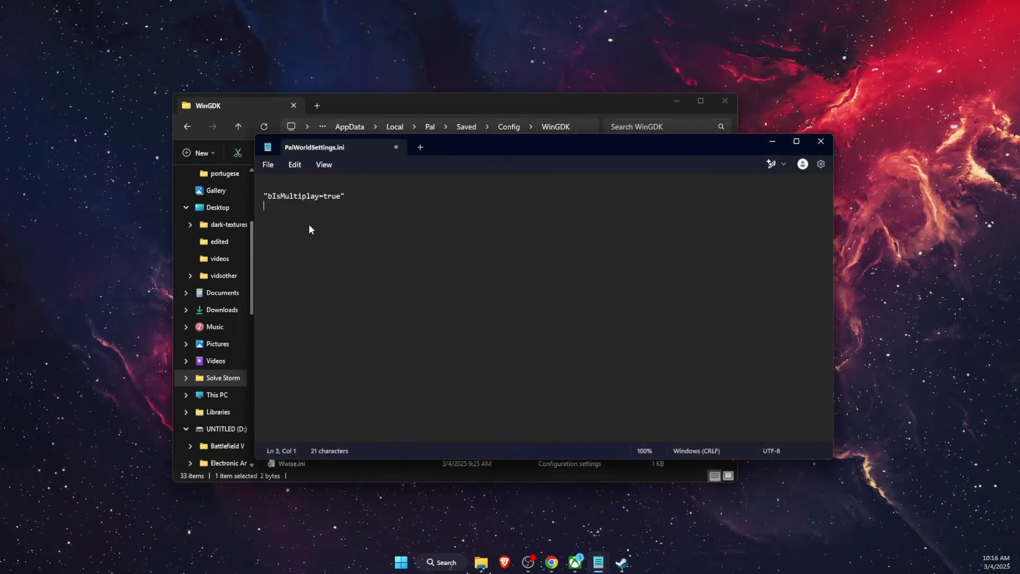
mouse_move(268, 195)
mouse_down()
mouse_move(341, 197)
mouse_move(264, 197)
mouse_up()
click(342, 198)
click(333, 196)
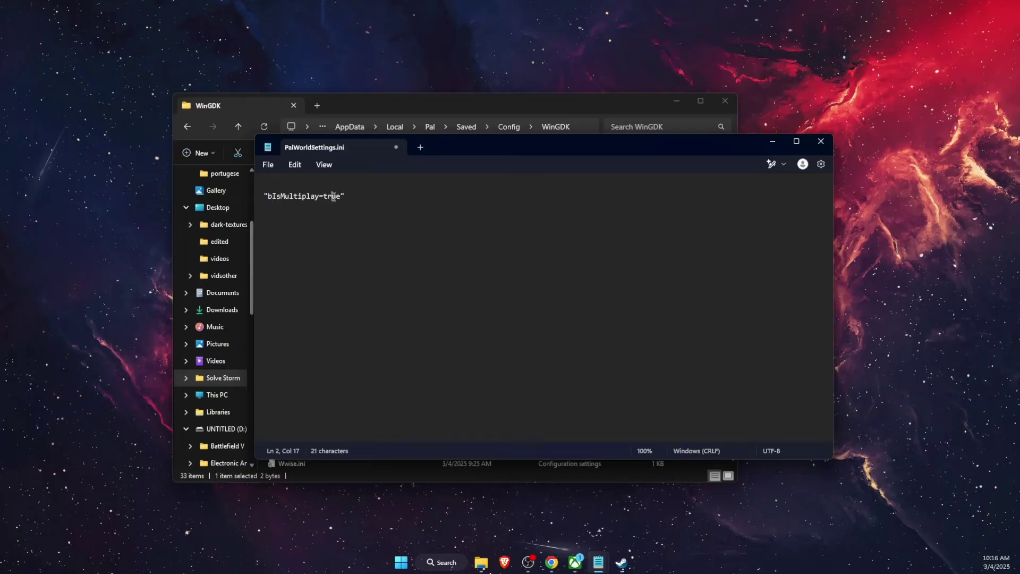
double_click(334, 196)
click(374, 225)
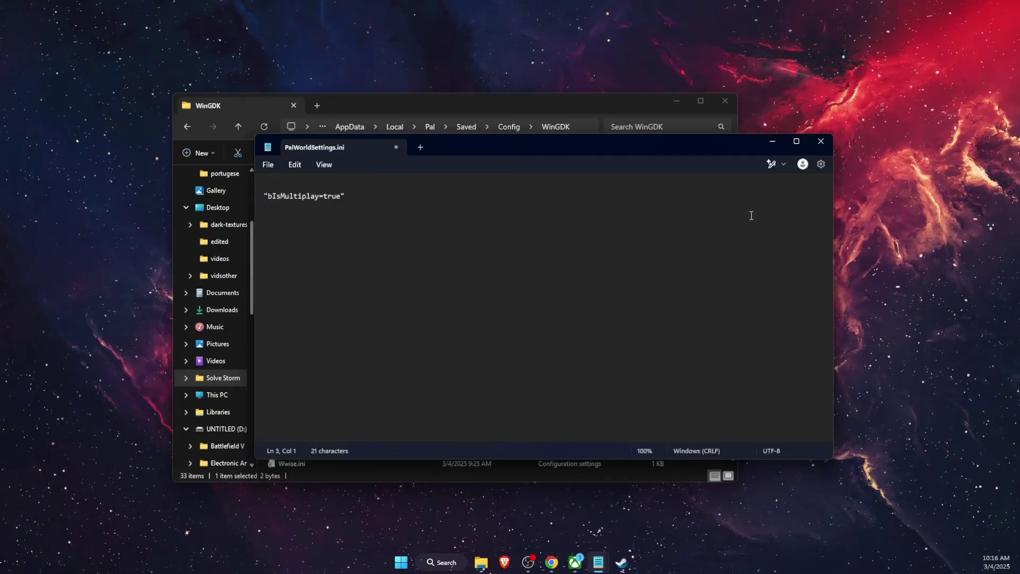
key(super+d)
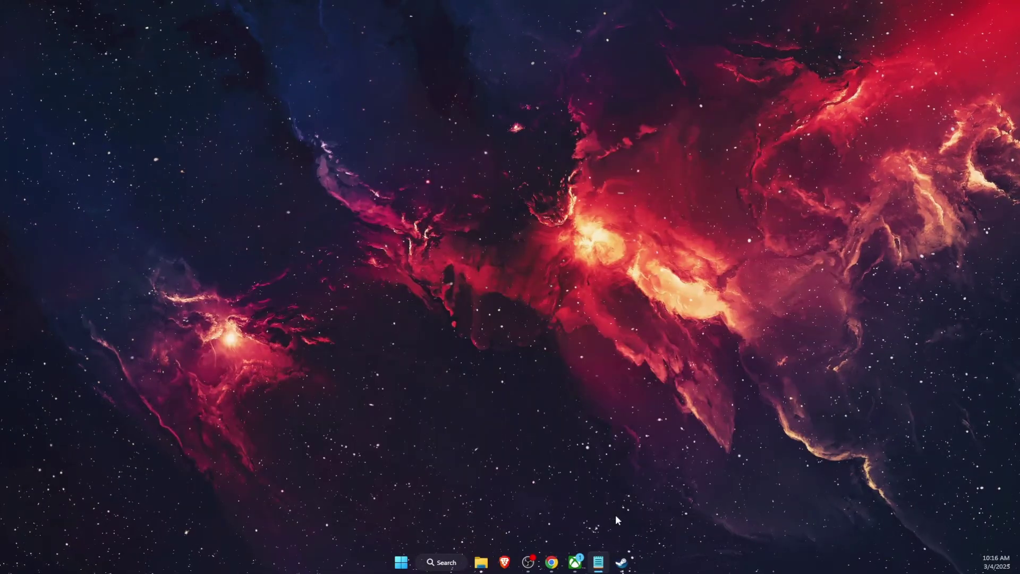
mouse_move(577, 562)
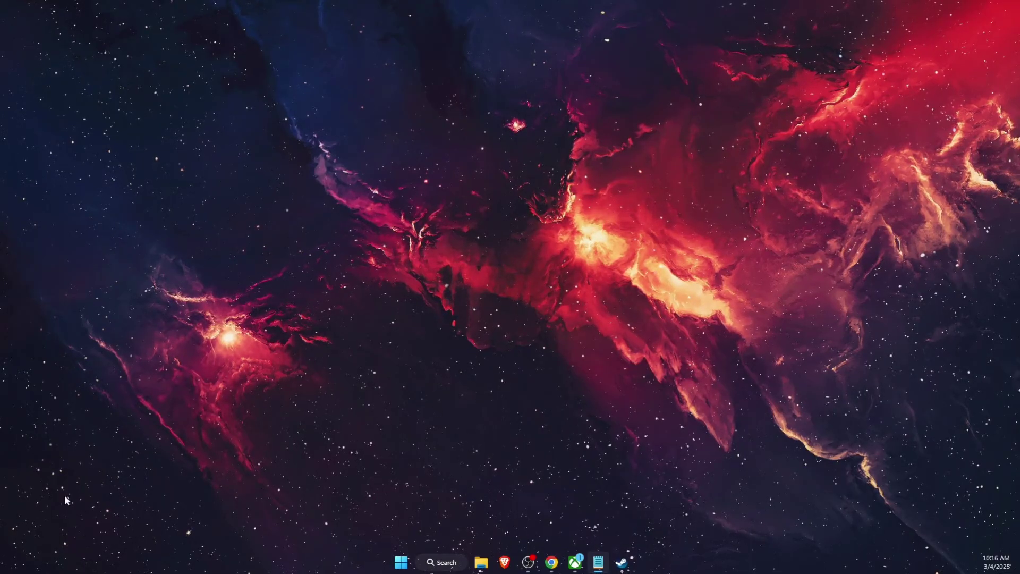
Step: Search 'WINDOW' and launch Windows PowerShell as administrator
click(451, 566)
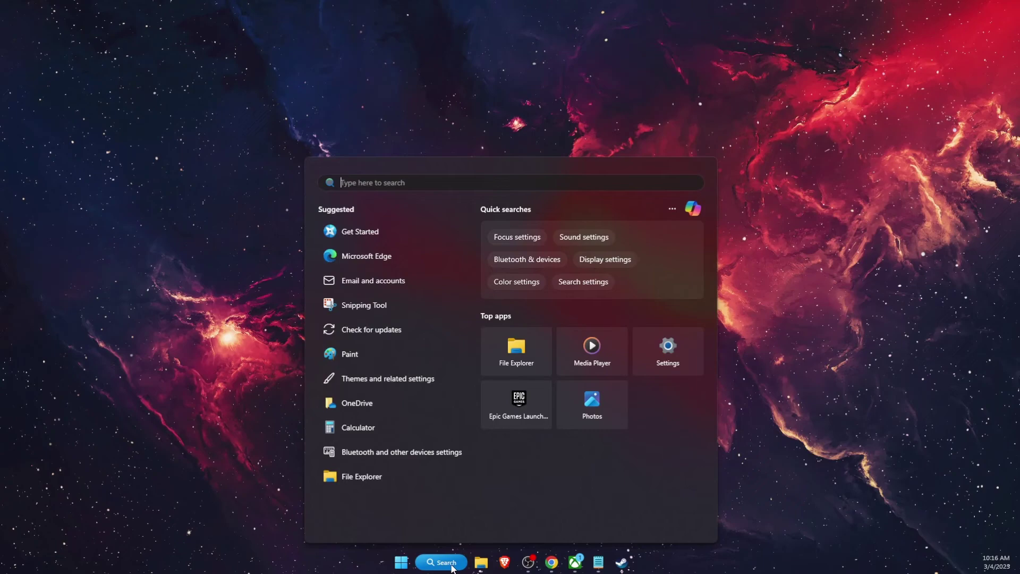
text(WINDOW)
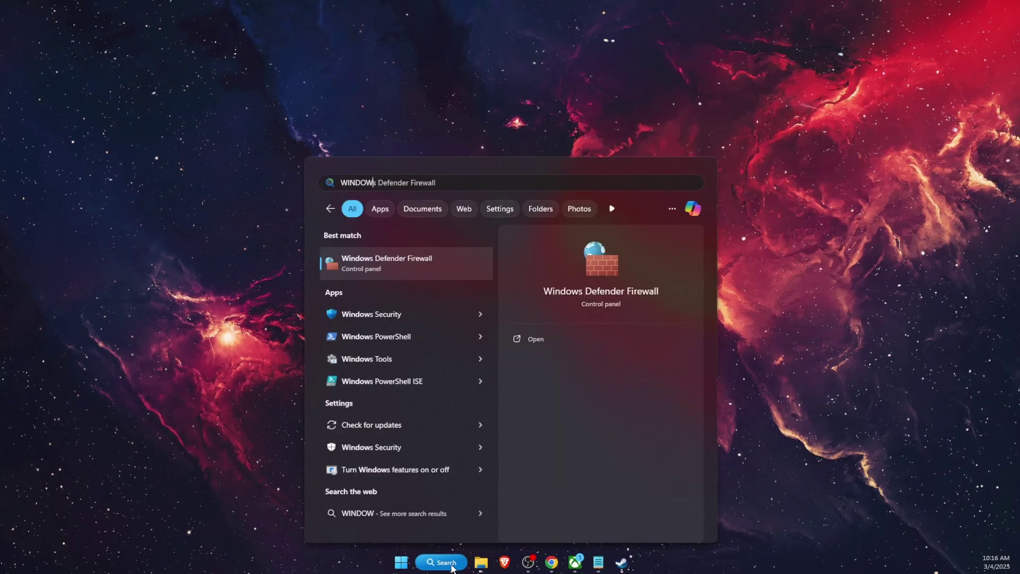
click(362, 338)
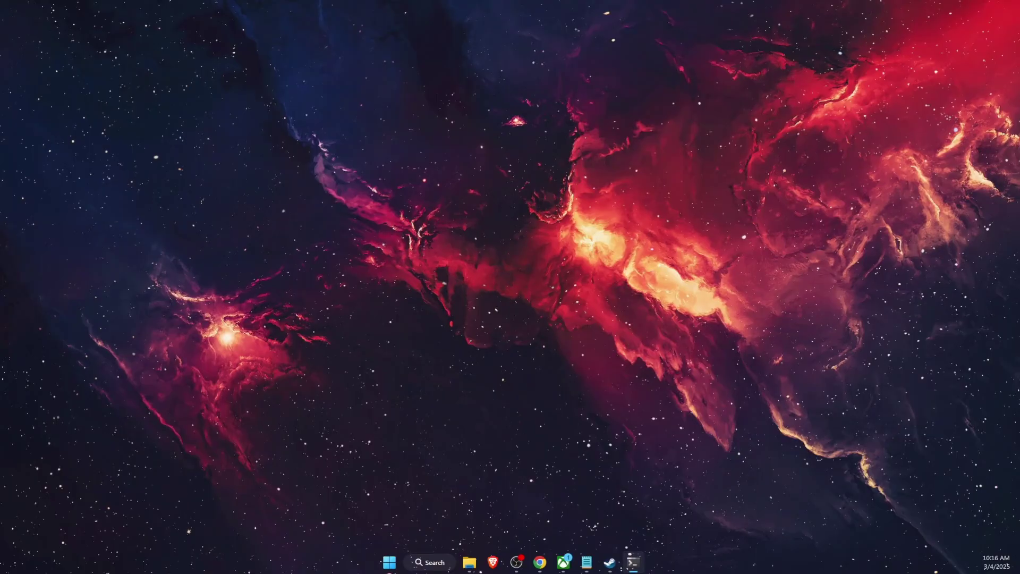
click(436, 566)
text(WINDOW)
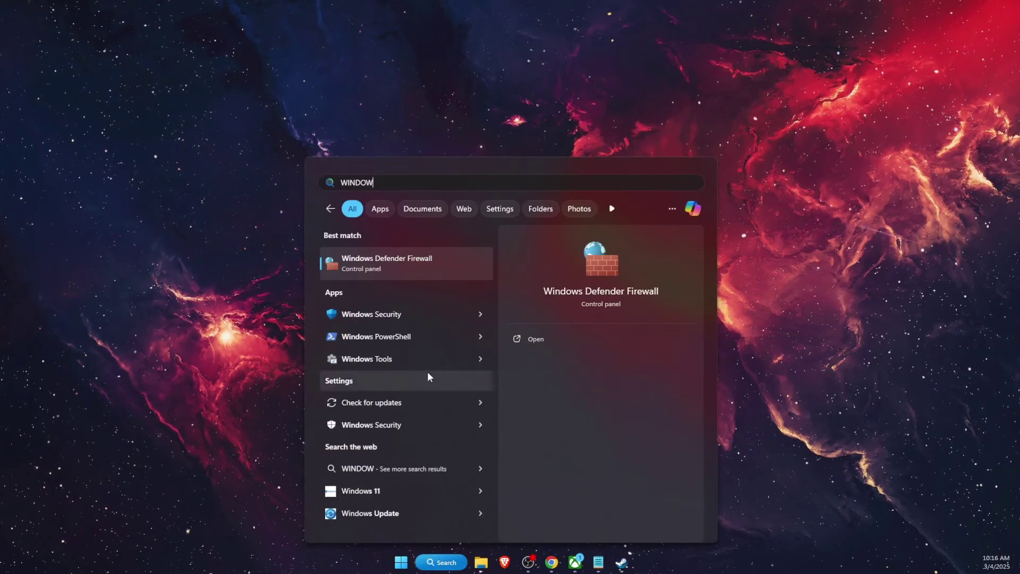
right_click(438, 336)
click(481, 351)
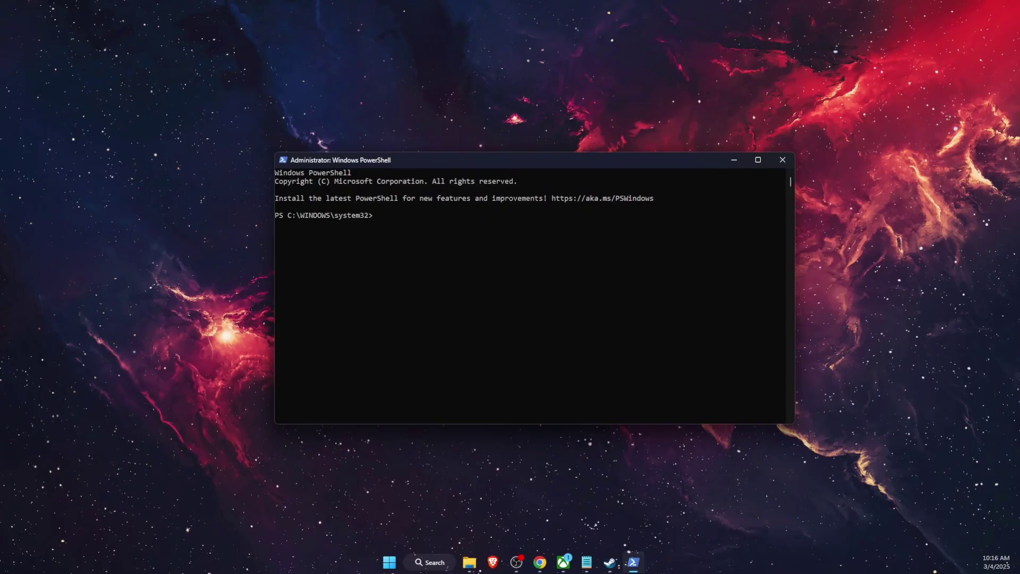
Step: Paste and run the netsh inbound UDP firewall rules for Palworld ports 27015 and 8211
key(super+6)
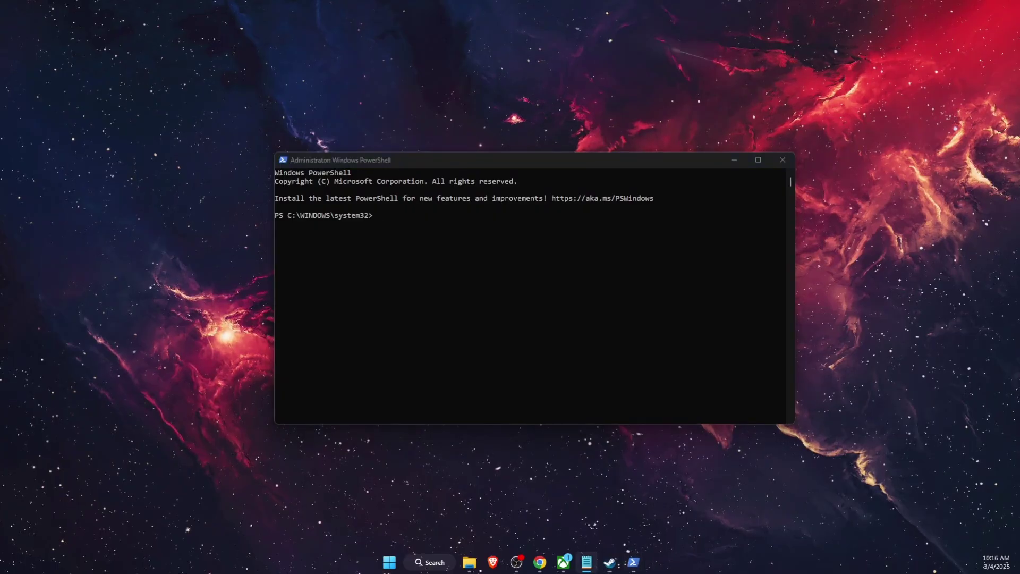
click(375, 214)
text(netsh advfirewall firewall add rule name="Palworld Port 27015" dir=in action=allow protocol=UDP localport=27015)
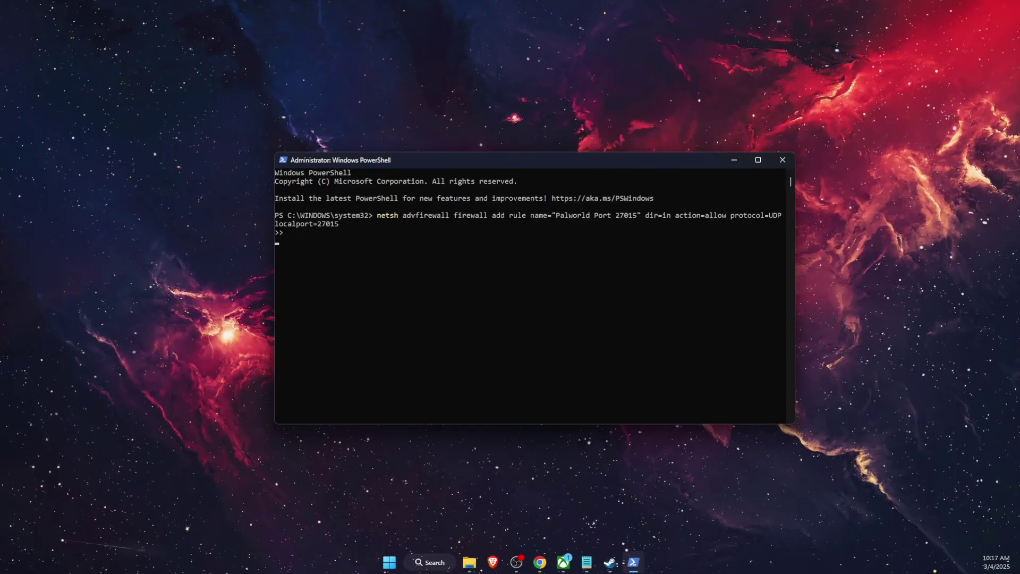
click(586, 562)
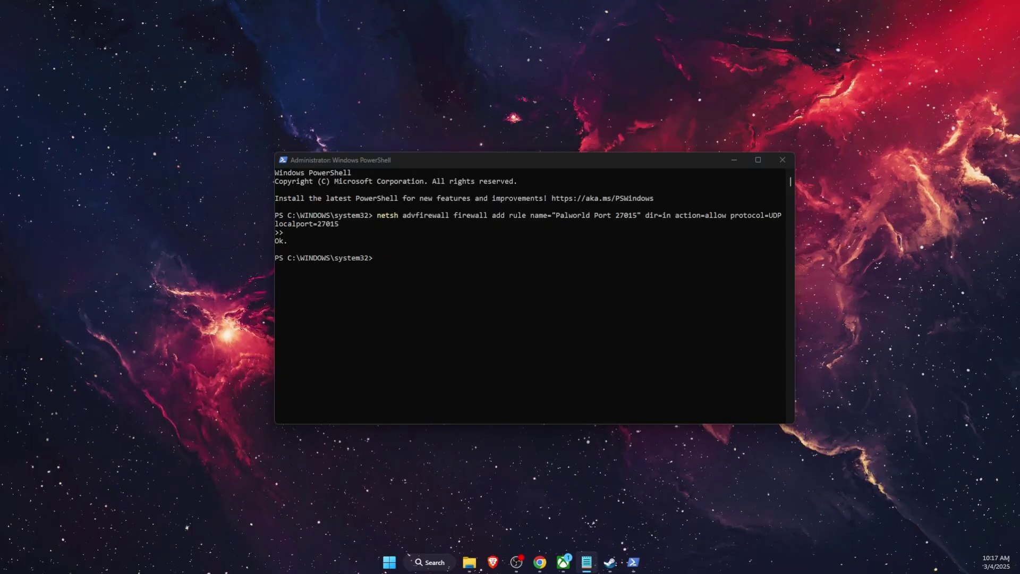
click(375, 258)
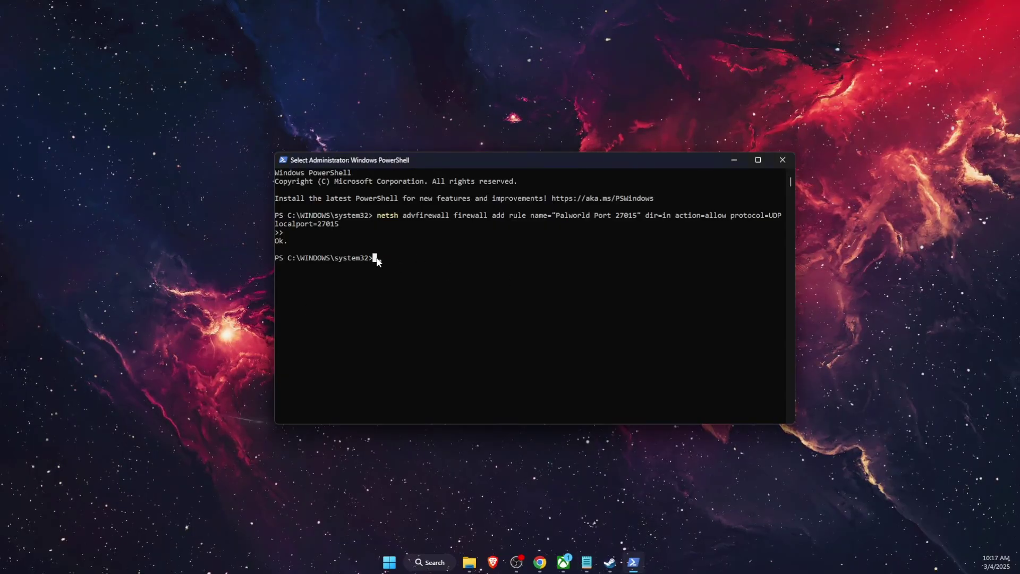
text(netsh advfirewall firewall add rule name="Palworld Port 8211" dir=in action=allow protocol=UDP localport=8211)
key(Return)
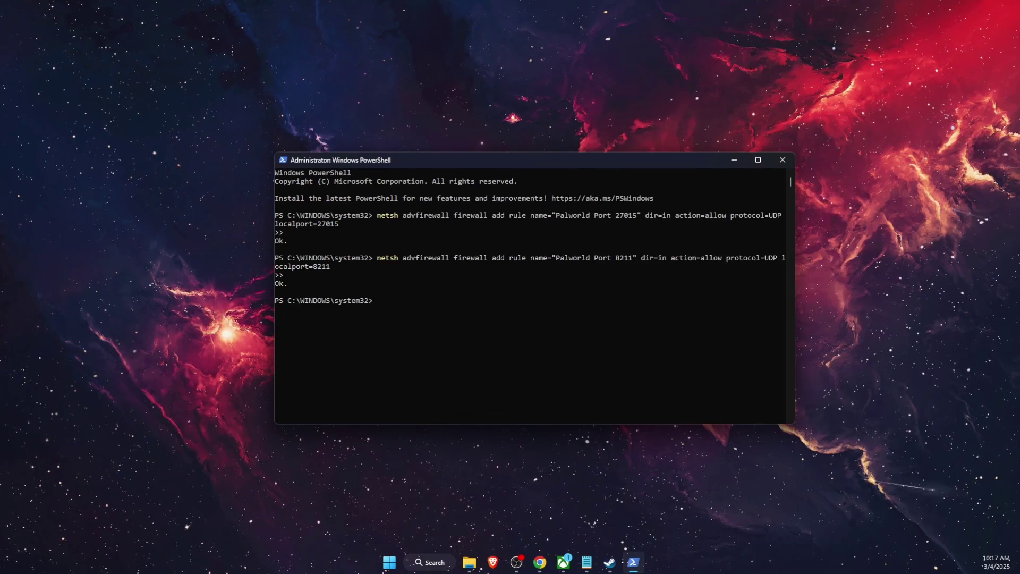
Step: Paste PUBLIC:8211 at the PowerShell prompt
key(alt+Tab)
click(416, 300)
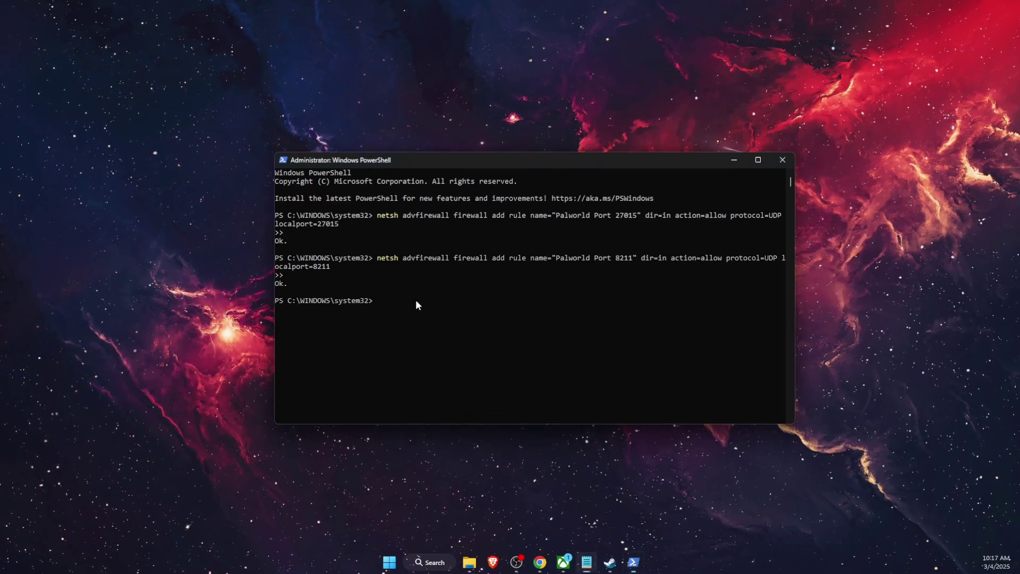
click(375, 301)
right_click(375, 302)
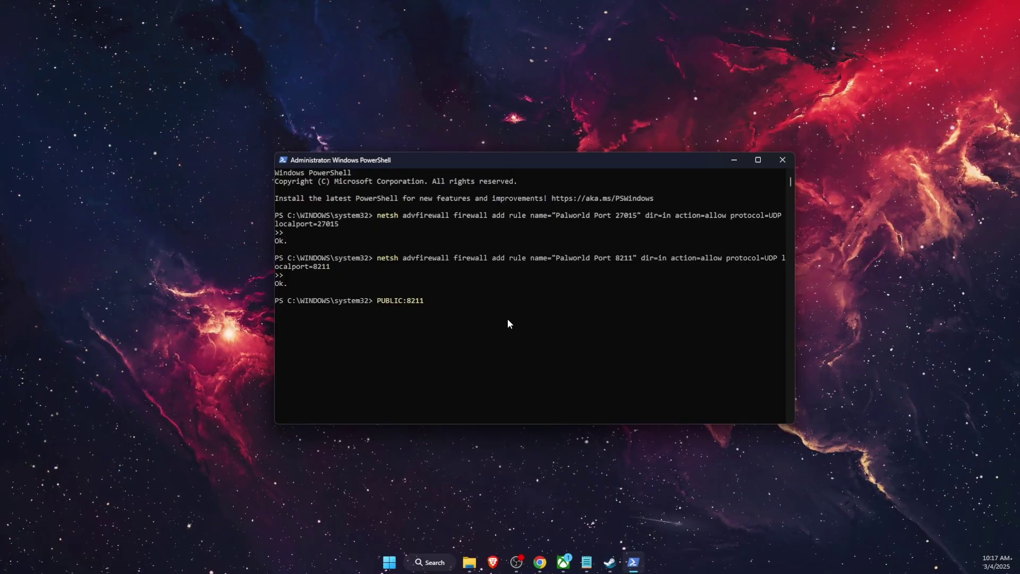
click(899, 349)
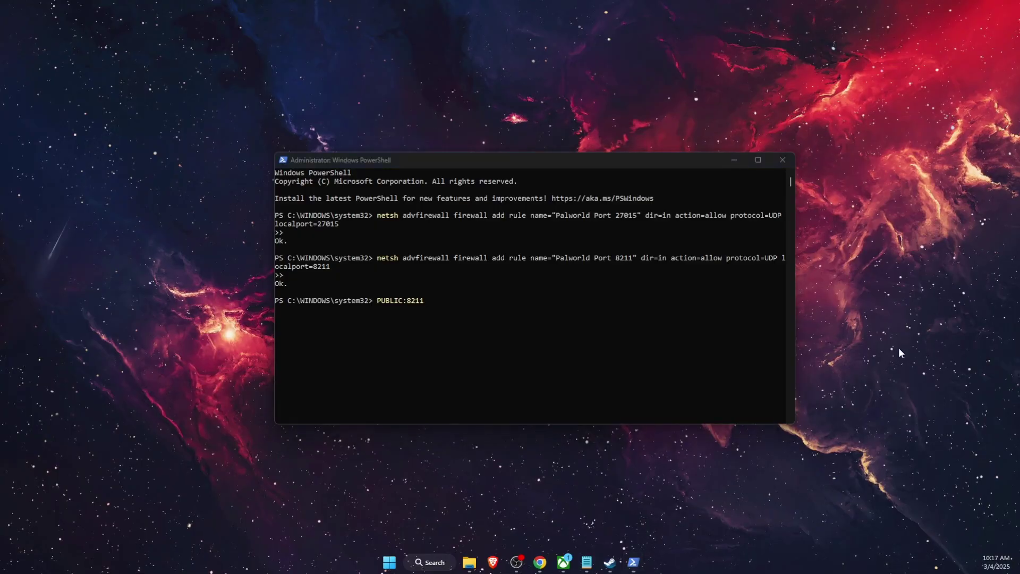